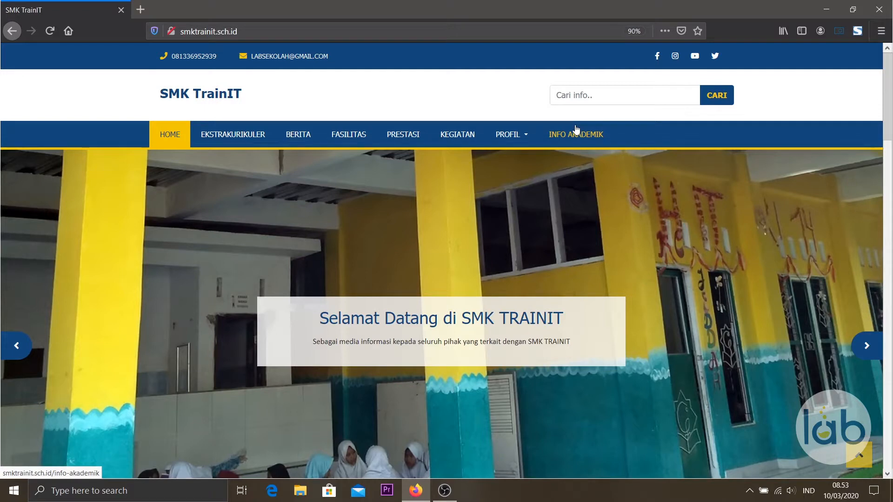
Load the admin login page by adding /sw-admin/ to the site address.
{"action": "left_click", "coordinate": [437, 31]}
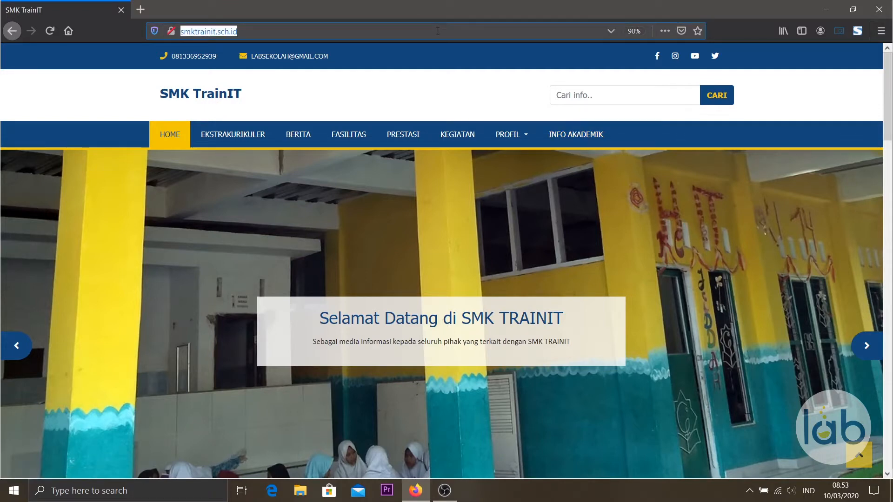
{"action": "key", "text": "Right"}
{"action": "type", "text": "/sw-admin/"}
{"action": "key", "text": "Return"}
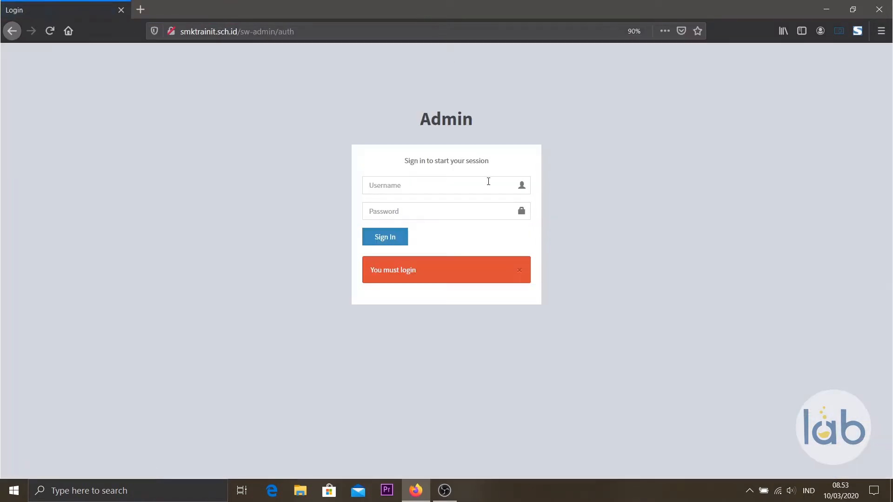
Sign in with the admin username and password, dismissing the insecure-login warning.
{"action": "left_click", "coordinate": [488, 181]}
{"action": "key", "text": "Tab"}
{"action": "left_click", "coordinate": [383, 238]}
{"action": "left_click", "coordinate": [384, 239]}
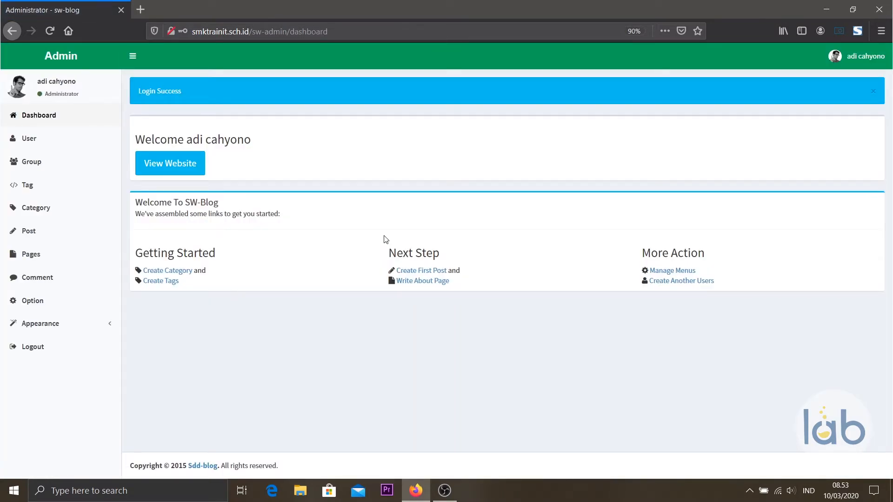
Open the Category list, load smktrainit.sch.id in a new tab, then begin a new category.
{"action": "left_click", "coordinate": [83, 210]}
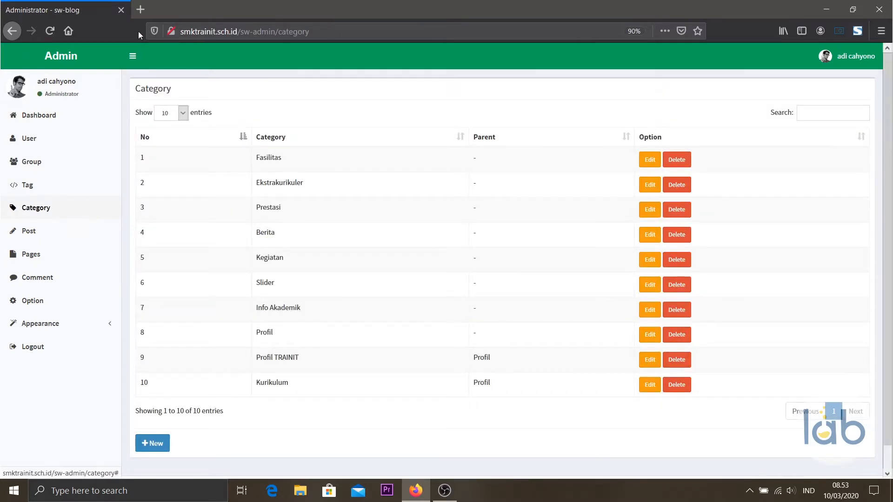
{"action": "left_click", "coordinate": [140, 12]}
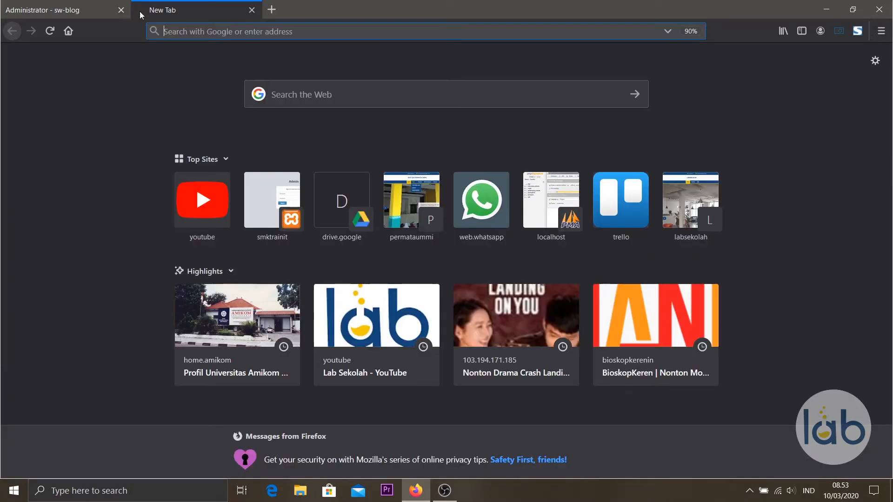
{"action": "type", "text": "s"}
{"action": "key", "text": "Return"}
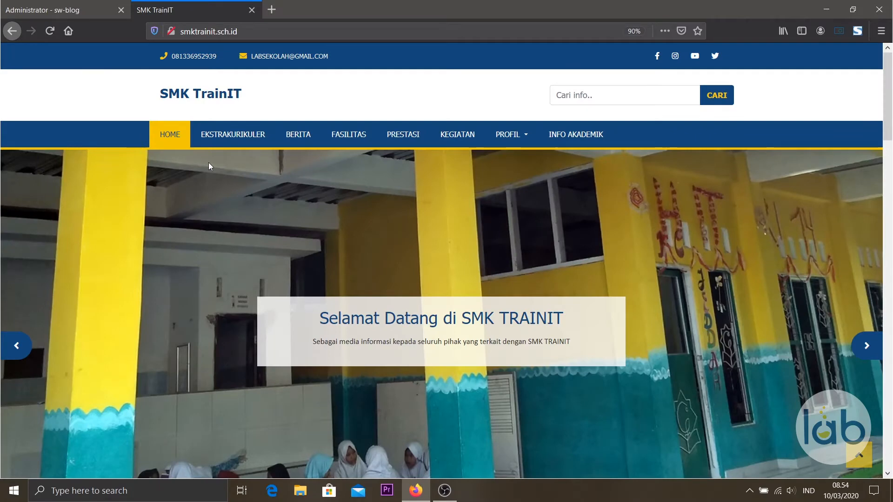
{"action": "left_click", "coordinate": [63, 14]}
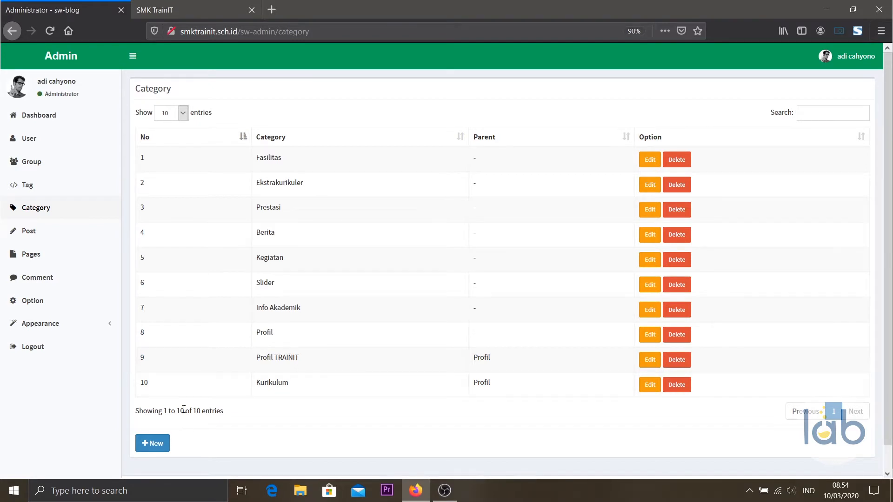
{"action": "left_click", "coordinate": [155, 451]}
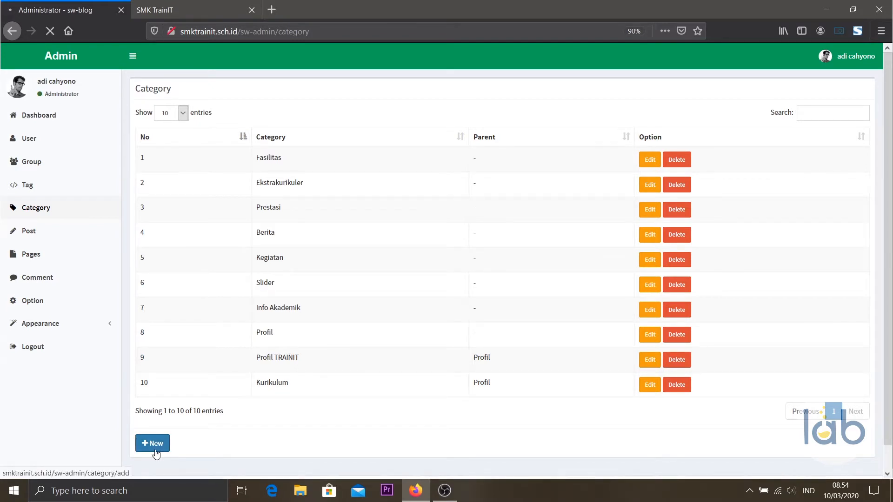
Enter category name Kontak with SEO title Kontak SMK TRAINIT, then view the school site tab.
{"action": "left_click", "coordinate": [190, 127]}
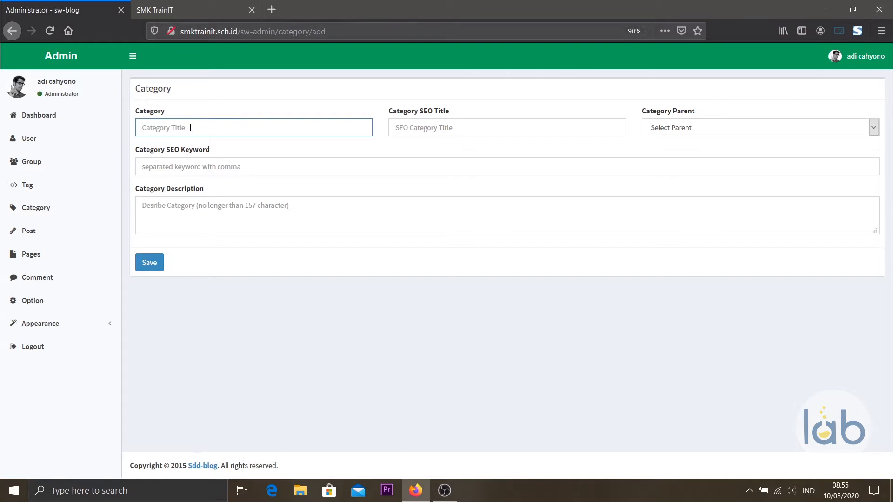
{"action": "type", "text": "Kontalk"}
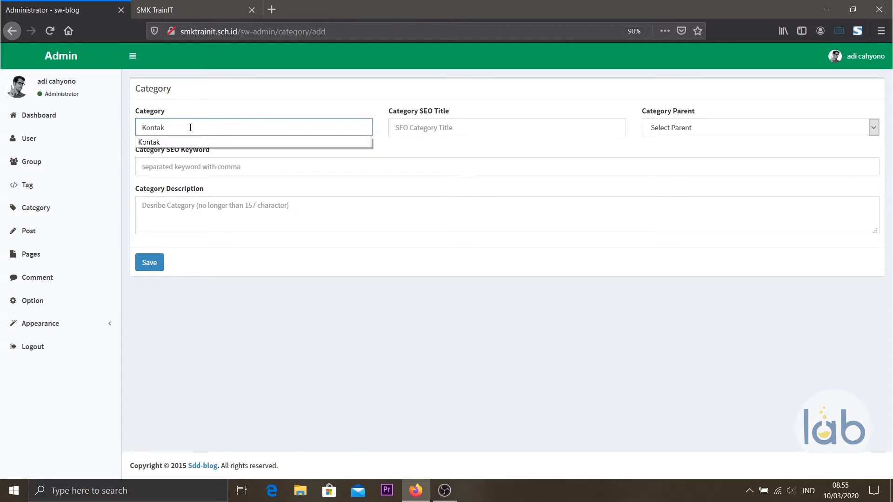
{"action": "left_click", "coordinate": [200, 143]}
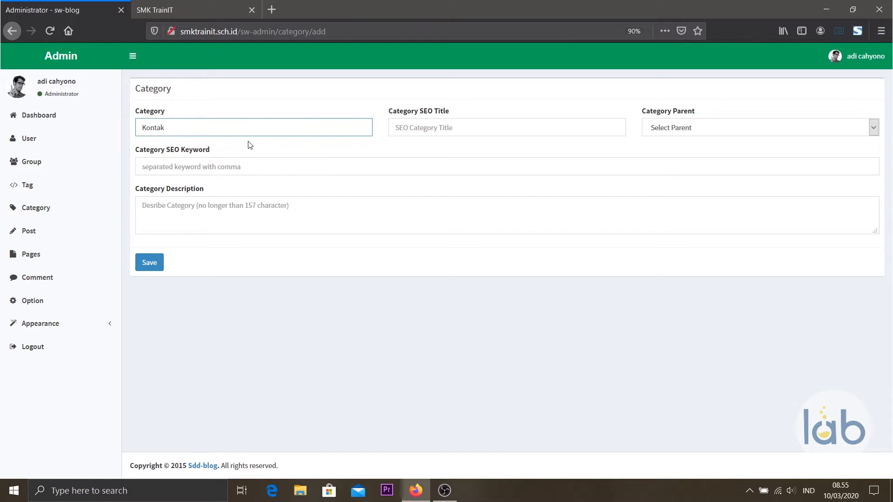
{"action": "left_click", "coordinate": [436, 126]}
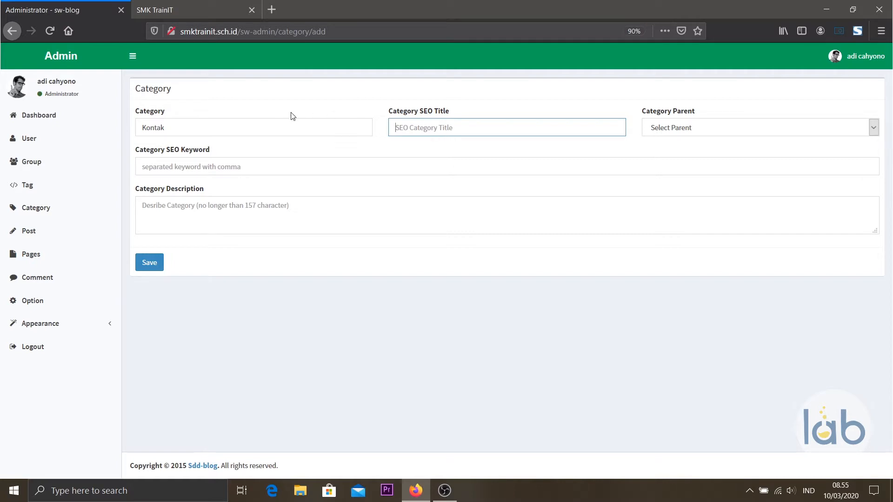
{"action": "type", "text": "Kon"}
{"action": "key", "text": "Down"}
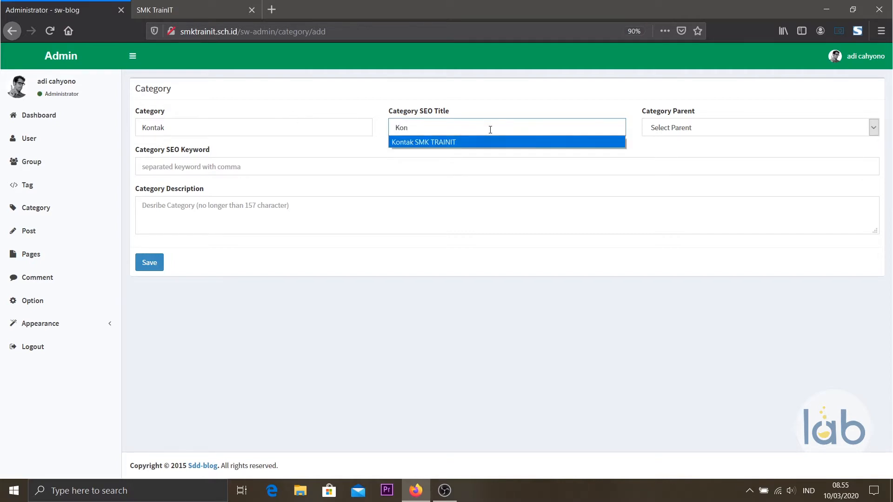
{"action": "key", "text": "Return"}
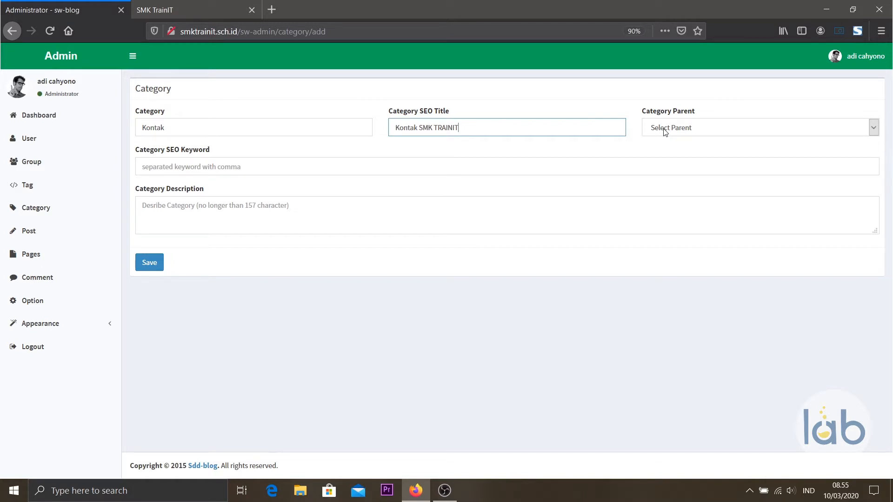
{"action": "left_click", "coordinate": [258, 6]}
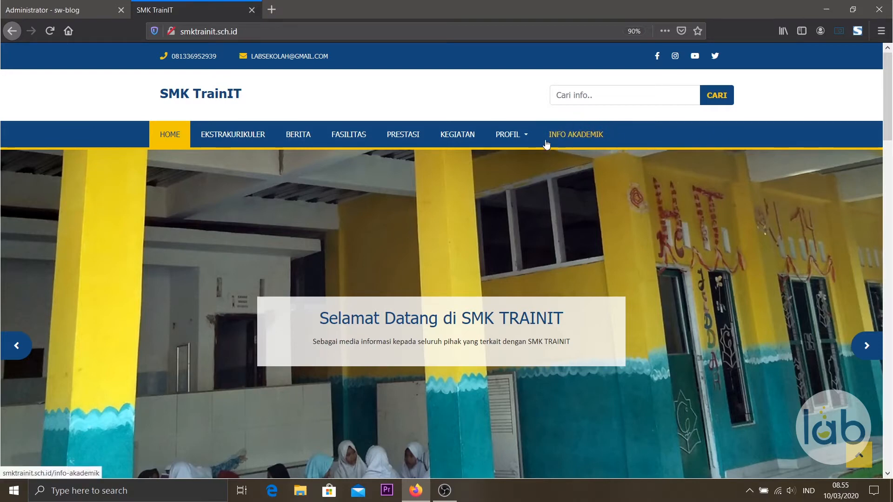
Confirm Profil lists only Kurikulum and Struktur Organisasi, then return to the Kontak form.
{"action": "left_click", "coordinate": [523, 140]}
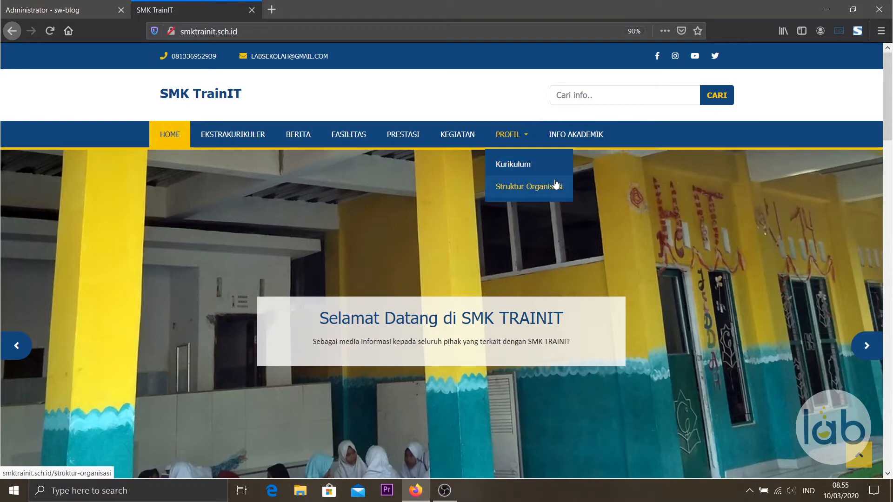
{"action": "left_click", "coordinate": [114, 6]}
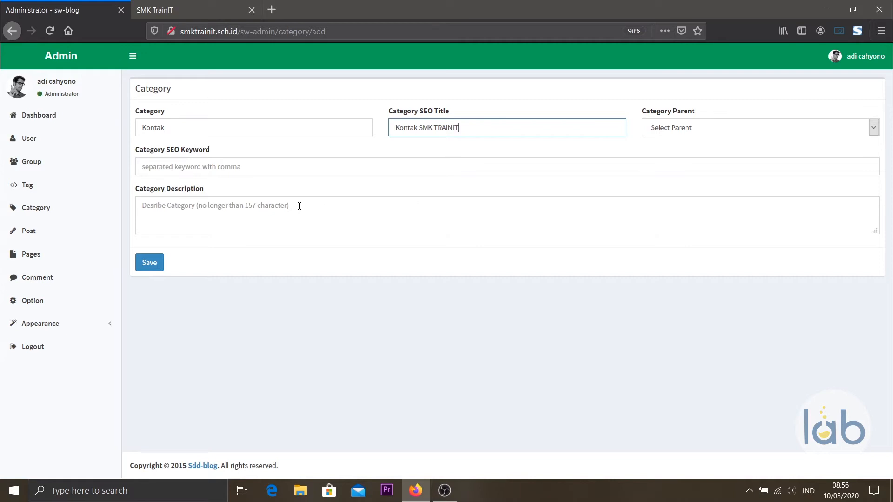
Save Kontak and show 25 entries per page to see all 11 categories.
{"action": "left_click", "coordinate": [154, 269]}
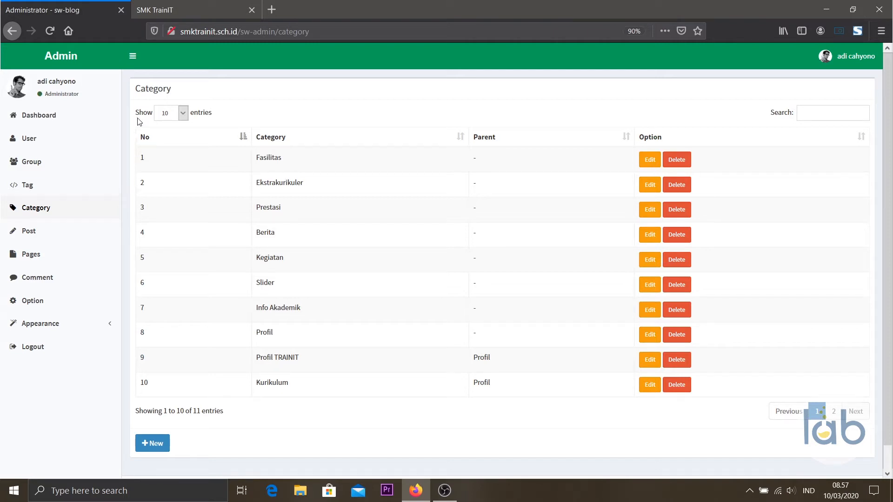
{"action": "left_click", "coordinate": [183, 113]}
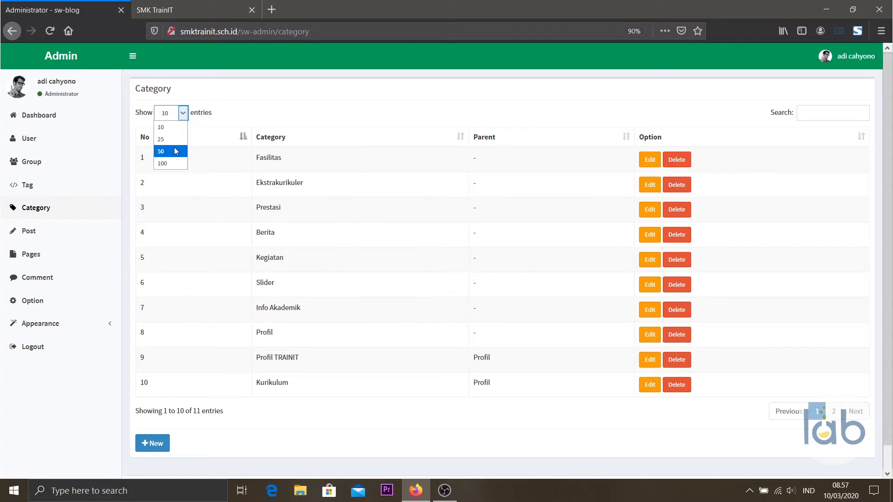
{"action": "left_click", "coordinate": [172, 139]}
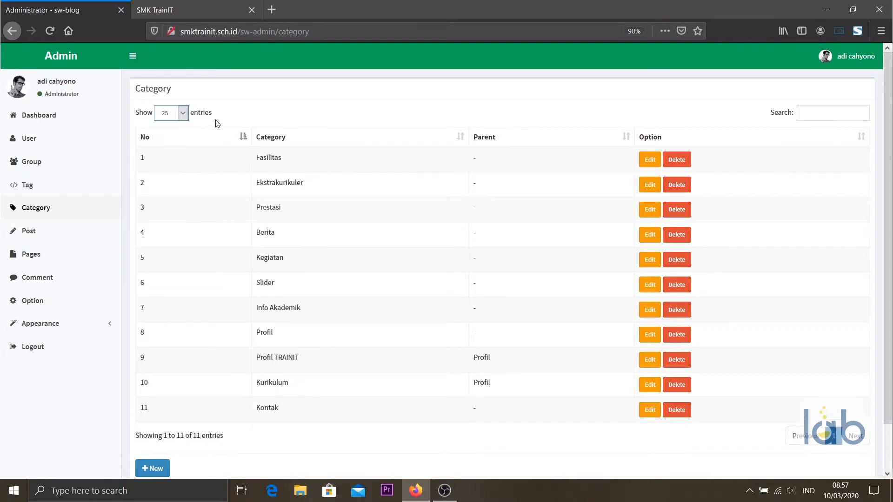
{"action": "scroll", "coordinate": [145, 339], "scroll_direction": "down", "scroll_amount": 2}
{"action": "scroll", "coordinate": [144, 356], "scroll_direction": "up", "scroll_amount": 2}
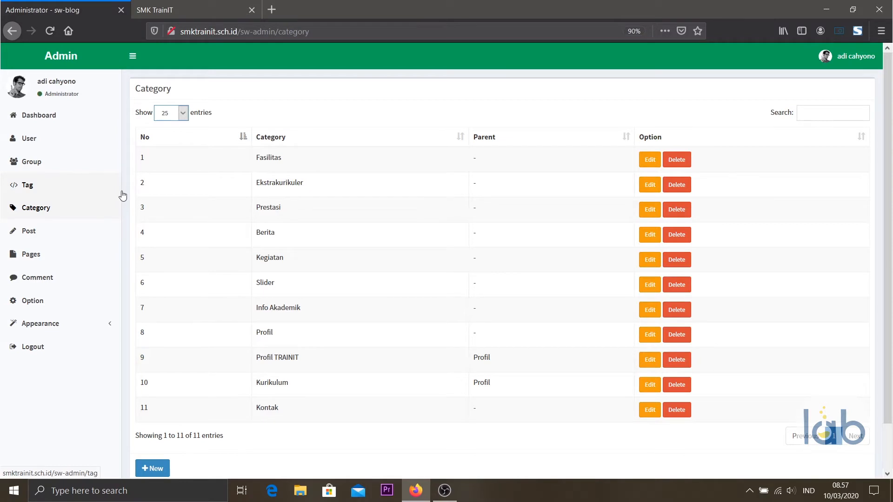
{"action": "left_click", "coordinate": [165, 14]}
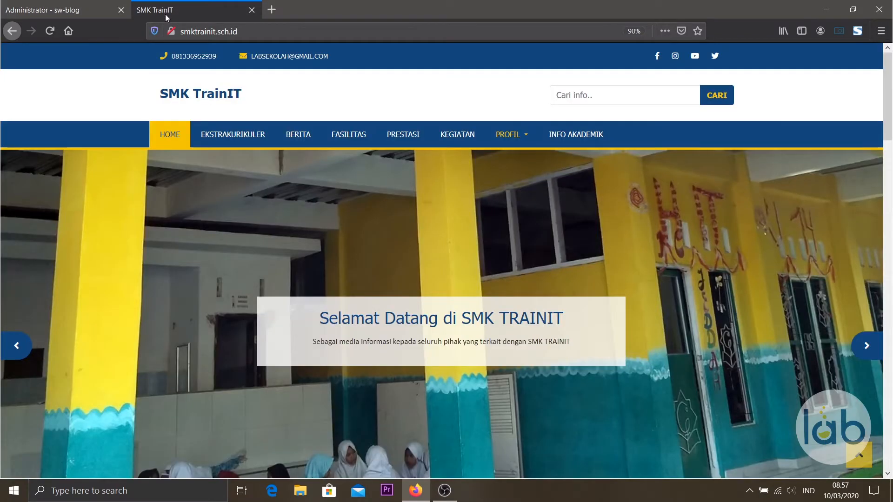
Reload the SMK TrainIT homepage, which still has no Kontak item, then return to admin.
{"action": "left_click", "coordinate": [52, 32]}
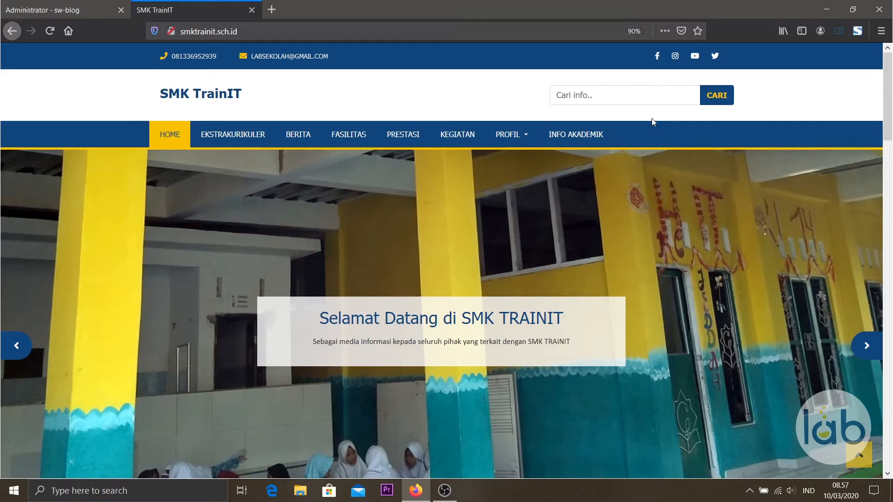
{"action": "left_click", "coordinate": [85, 4]}
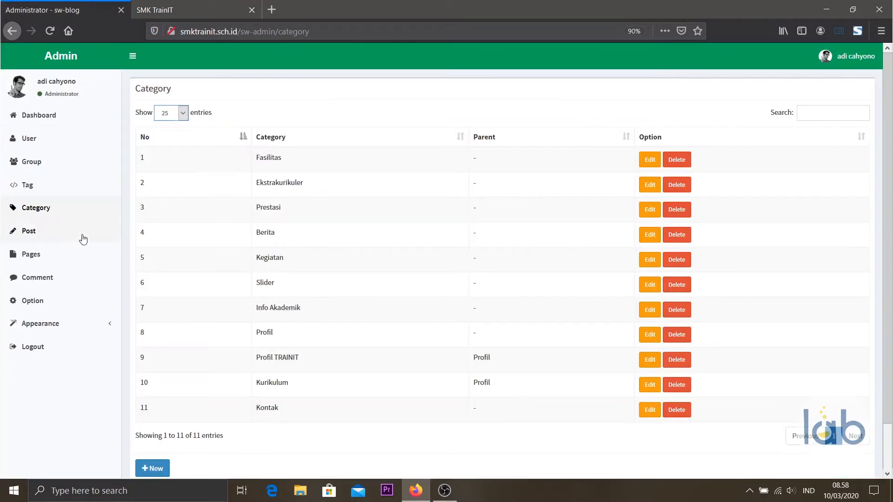
Add the Kontak category as top-level menu entry 10 from the Menu page's Category tab.
{"action": "left_click", "coordinate": [80, 329]}
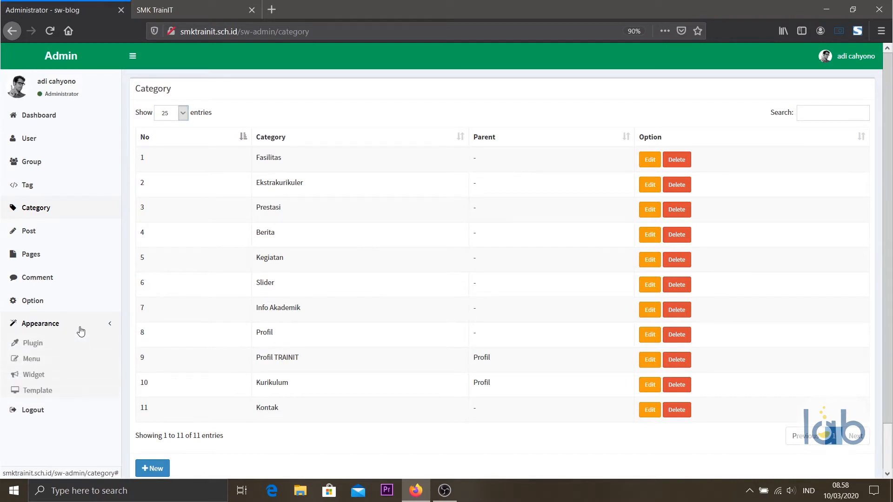
{"action": "left_click", "coordinate": [53, 365]}
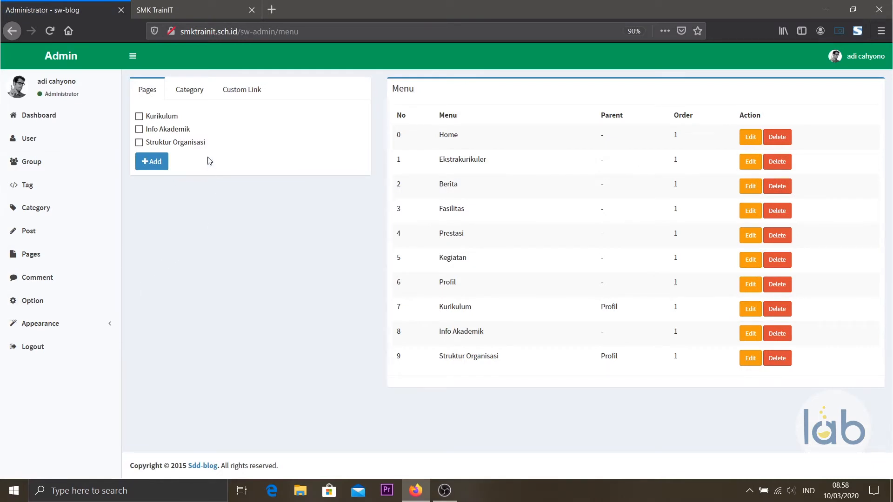
{"action": "left_click", "coordinate": [196, 96]}
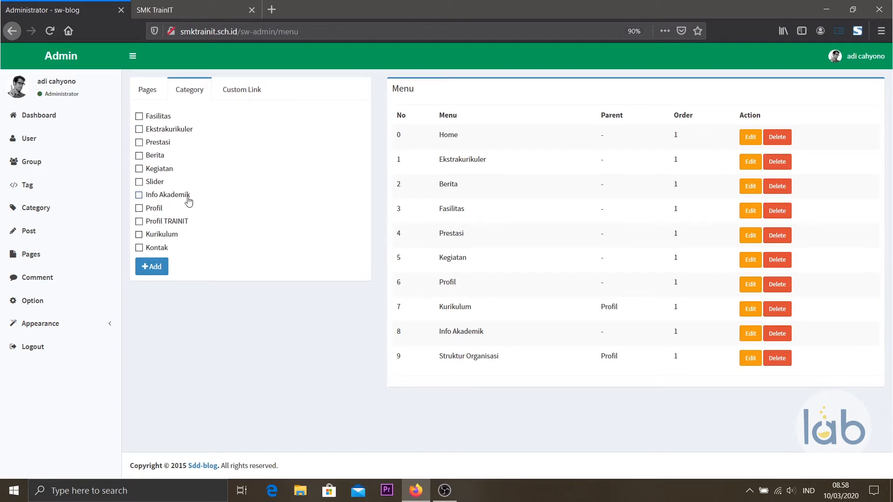
{"action": "left_click", "coordinate": [141, 250]}
{"action": "left_click", "coordinate": [147, 269]}
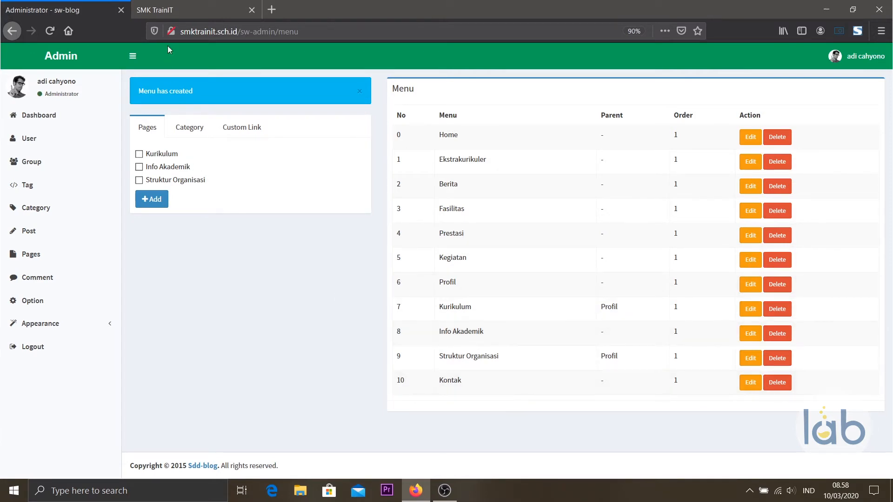
{"action": "left_click", "coordinate": [184, 10]}
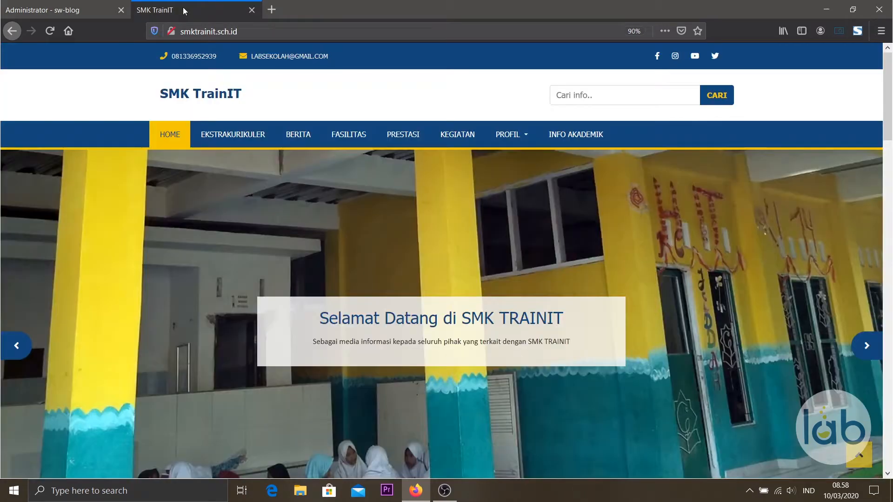
Reload the school site, open the new KONTAK page from the navigation, then return to admin.
{"action": "left_click", "coordinate": [50, 34]}
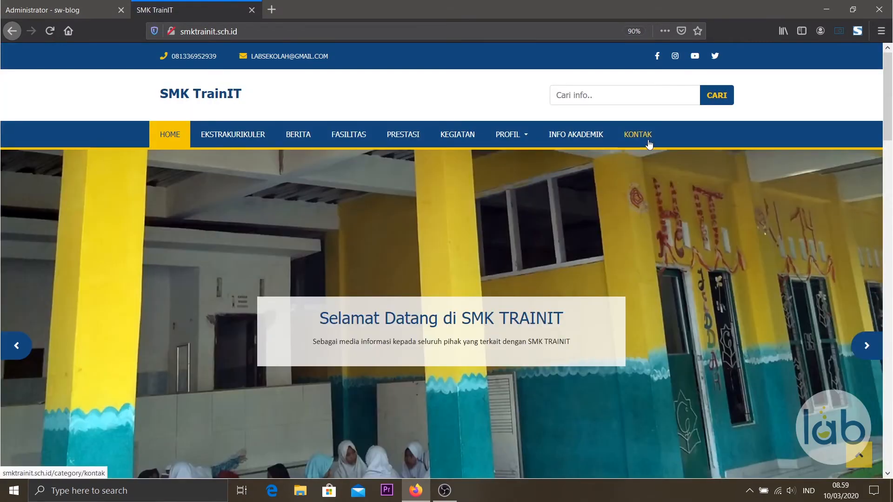
{"action": "left_click", "coordinate": [649, 142]}
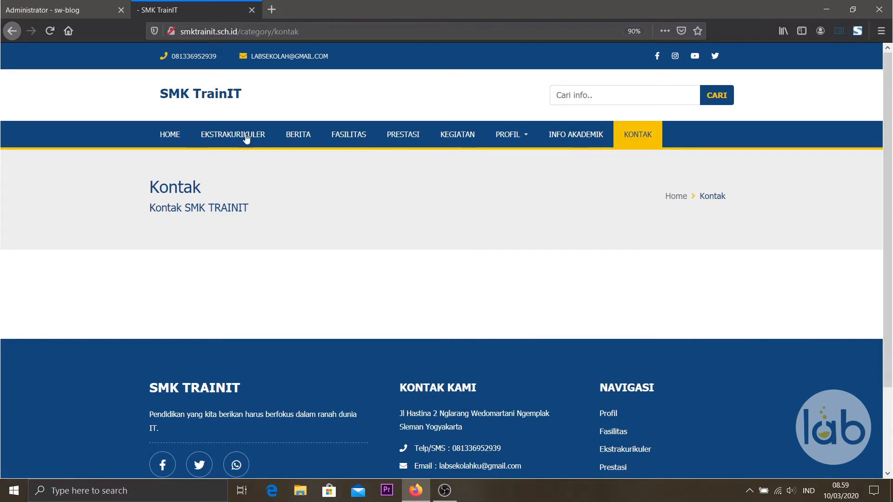
{"action": "left_click", "coordinate": [55, 14]}
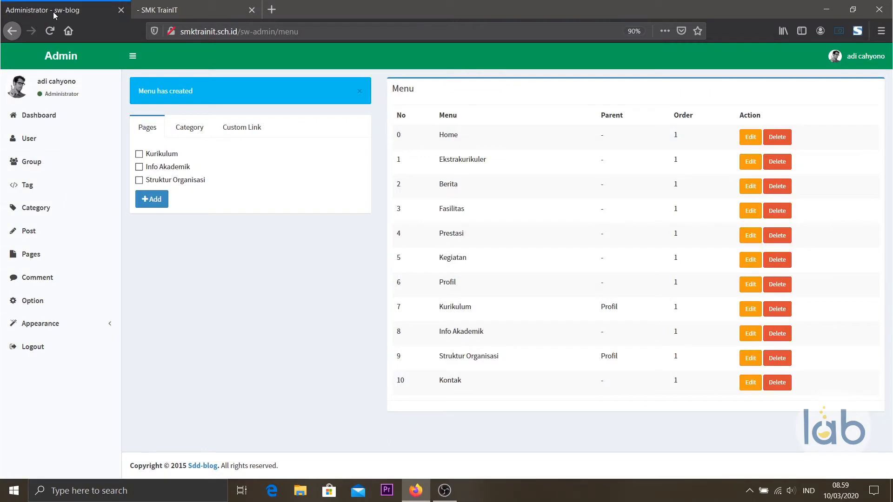
Open a new post form to confirm Kontak among its 11 categories, then go to Category.
{"action": "left_click", "coordinate": [49, 254]}
{"action": "left_click", "coordinate": [50, 238]}
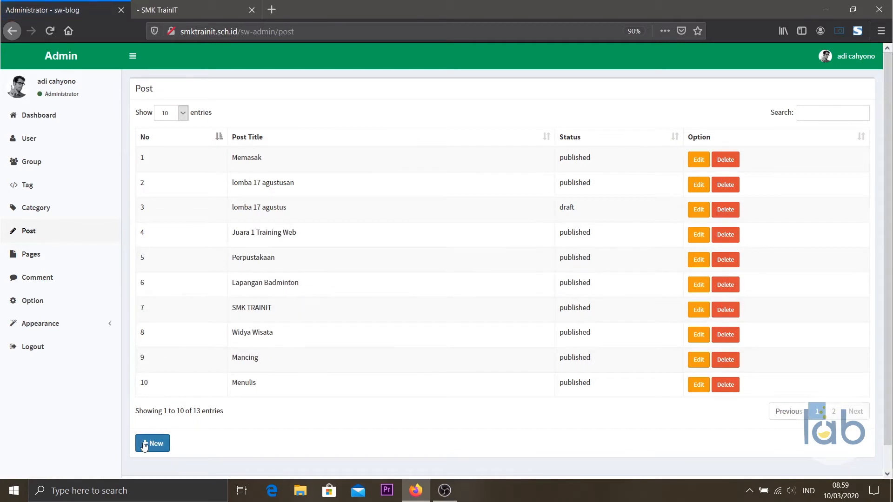
{"action": "left_click", "coordinate": [153, 443]}
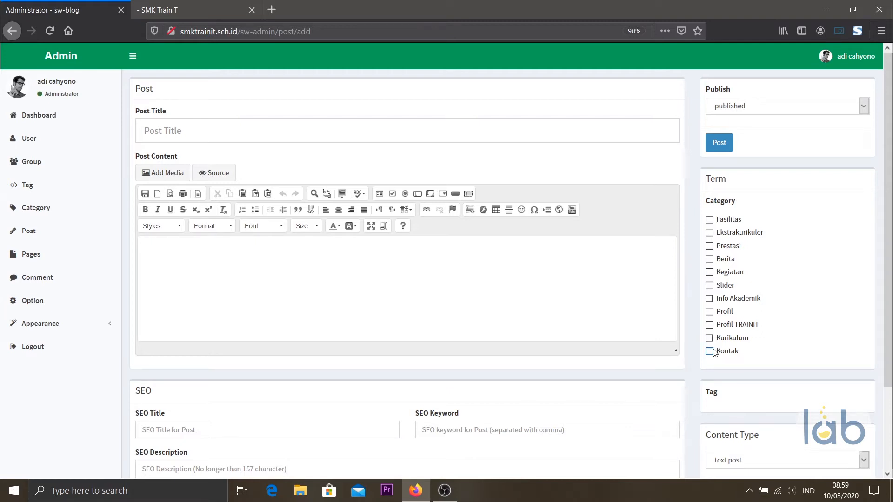
{"action": "left_click", "coordinate": [96, 209]}
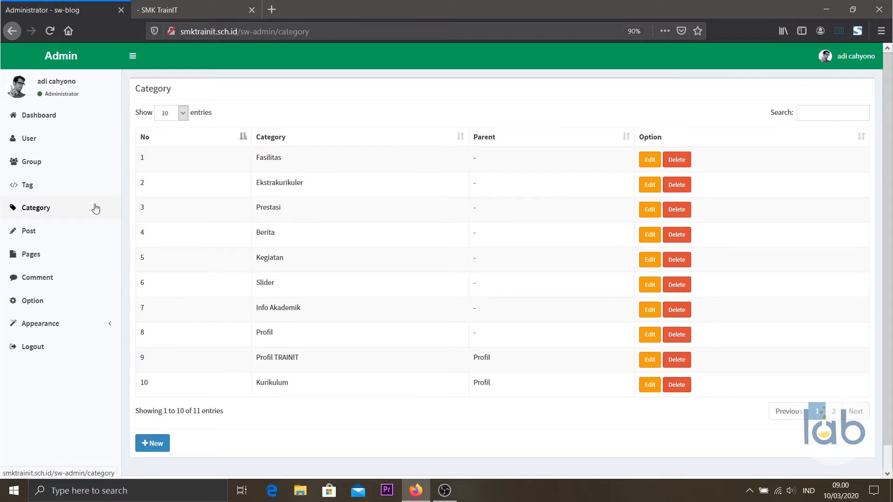
Show 25 categories per page, peek at Kontak's edit form, then choose Delete on Kontak.
{"action": "left_click", "coordinate": [183, 112]}
{"action": "left_click", "coordinate": [176, 135]}
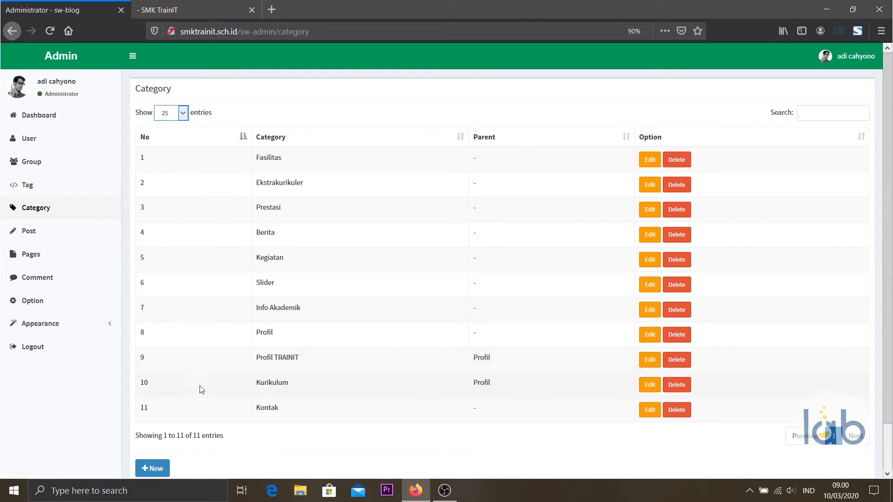
{"action": "left_click", "coordinate": [647, 411]}
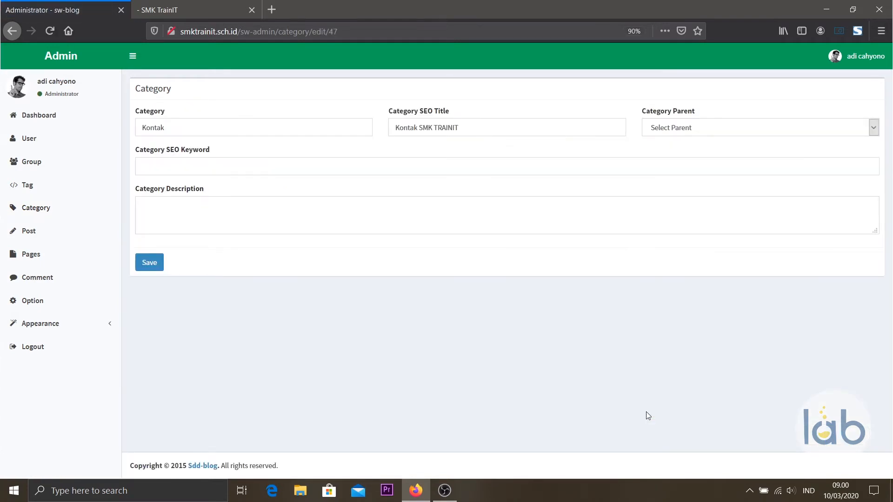
{"action": "key", "text": "alt+Left"}
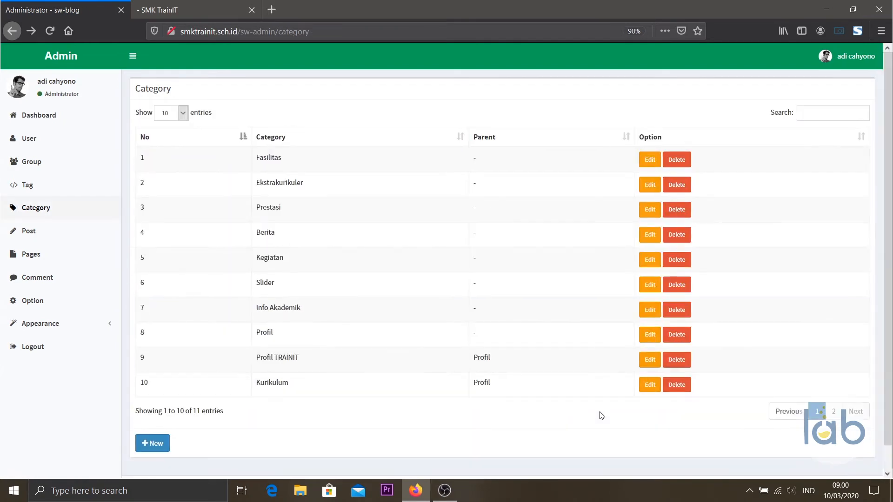
{"action": "left_click", "coordinate": [184, 112]}
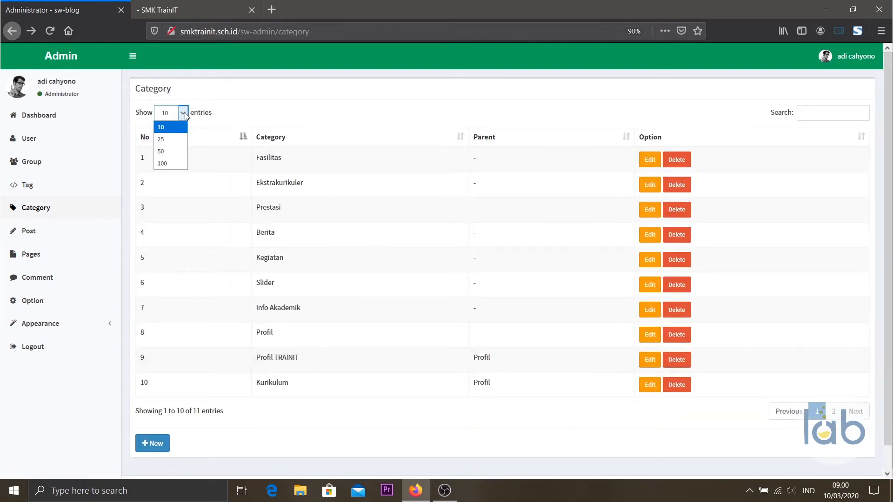
{"action": "left_click", "coordinate": [169, 139]}
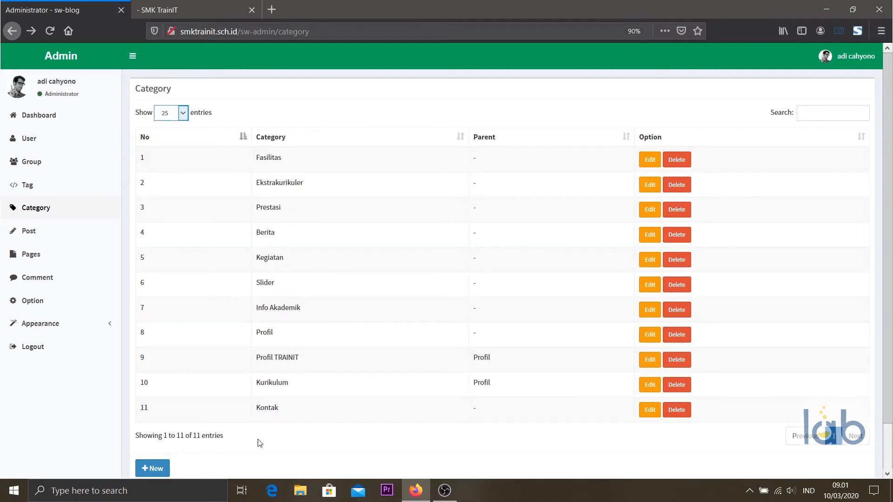
{"action": "left_click", "coordinate": [679, 418]}
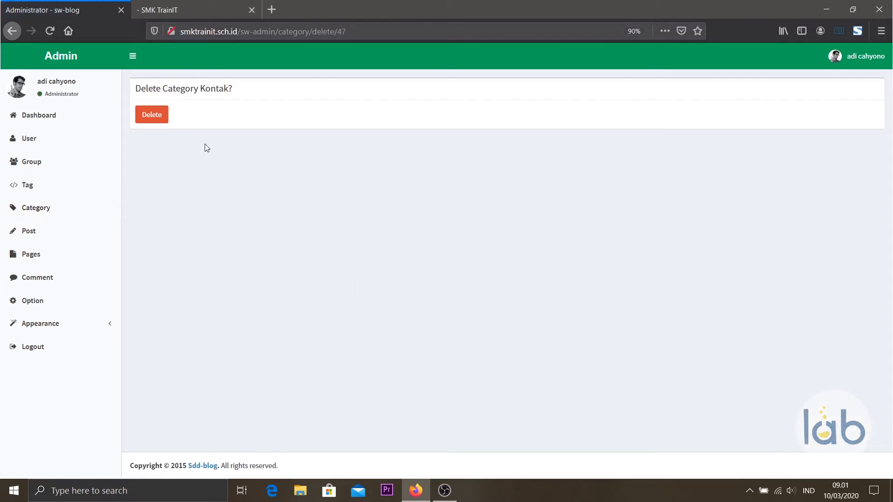
Delete the Kontak category, then reload the SMK TrainIT Kontak page to confirm its heading is gone.
{"action": "left_click", "coordinate": [162, 120]}
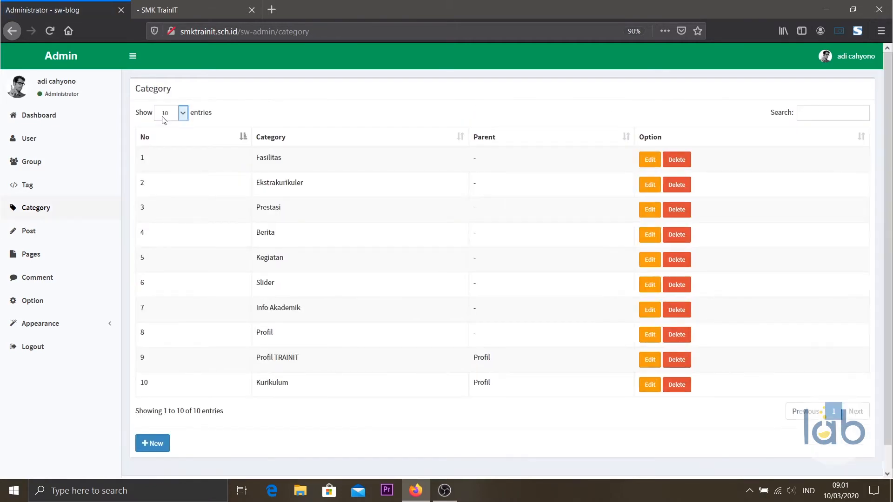
{"action": "left_click", "coordinate": [186, 10]}
{"action": "left_click", "coordinate": [50, 30]}
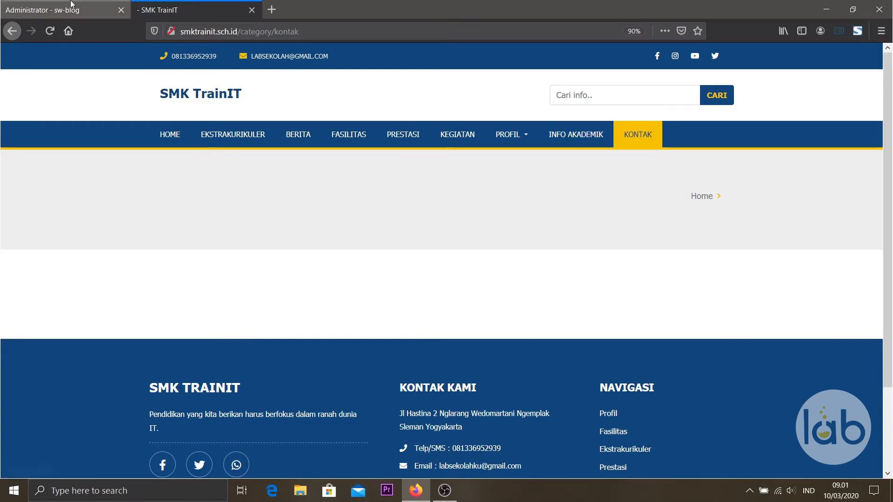
{"action": "left_click", "coordinate": [71, 5]}
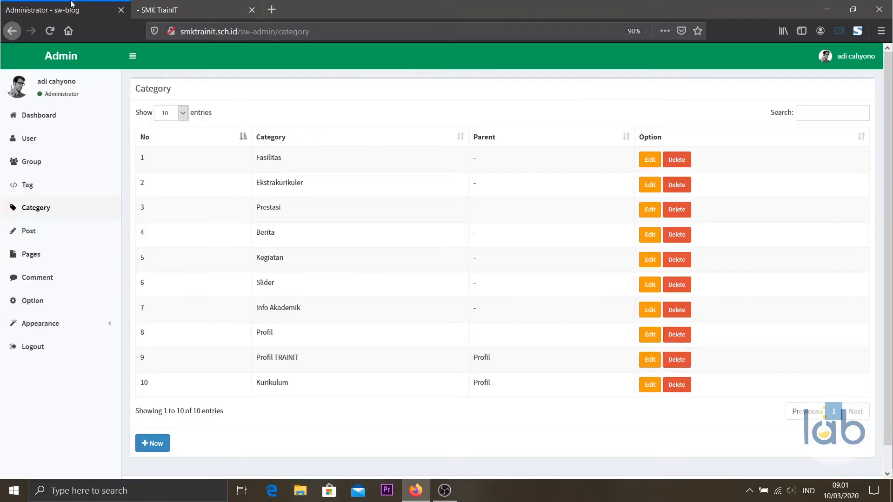
{"action": "left_click", "coordinate": [92, 327]}
Delete the Kontak row from the site menu and reload SMK TrainIT to confirm KONTAK is gone.
{"action": "left_click", "coordinate": [47, 362]}
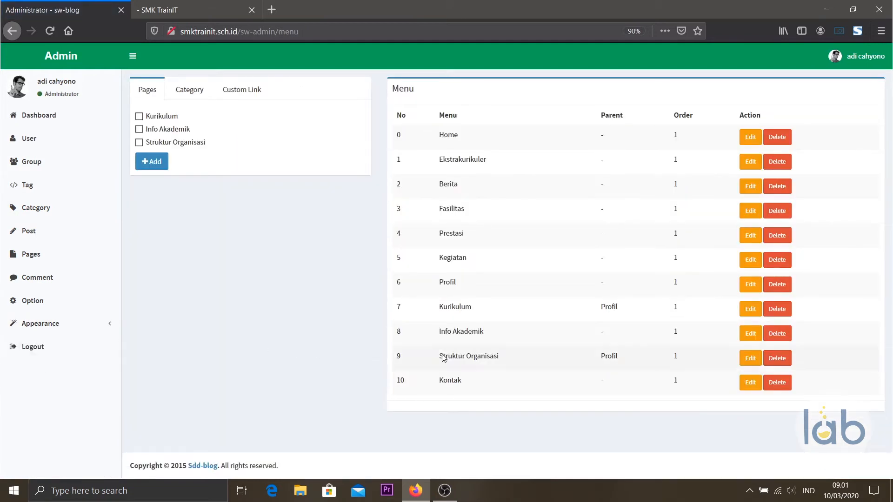
{"action": "left_click", "coordinate": [779, 387]}
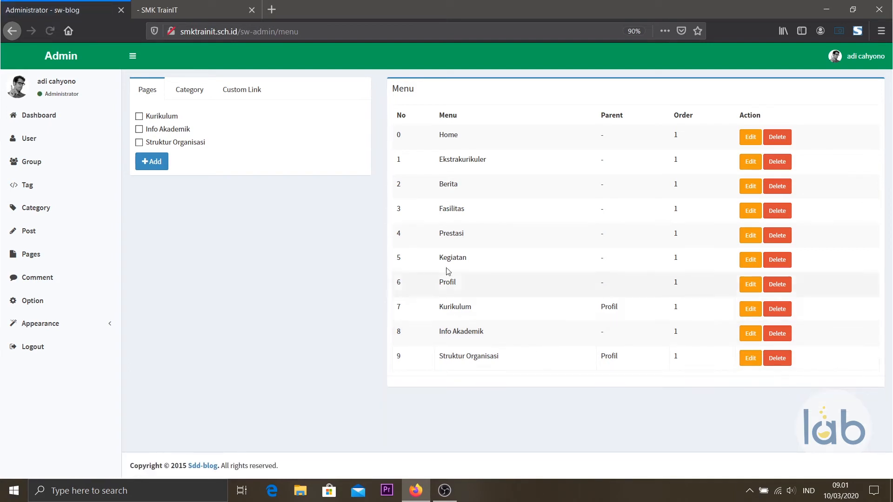
{"action": "left_click", "coordinate": [190, 93]}
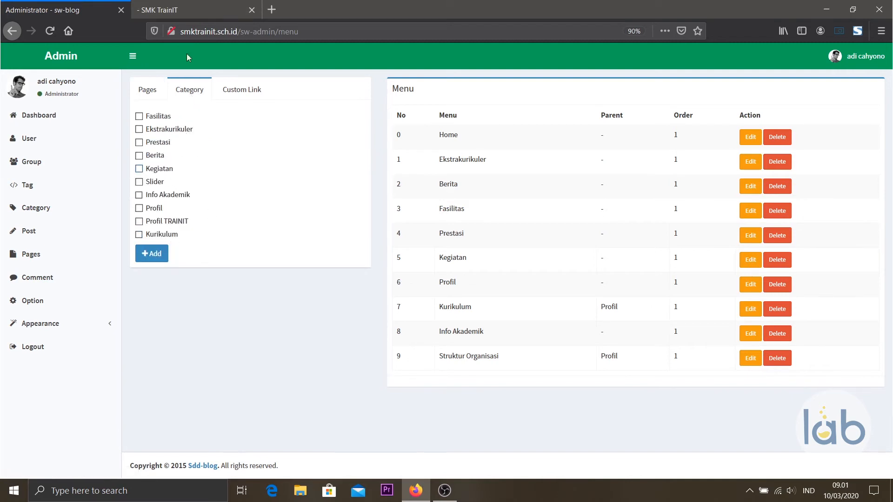
{"action": "left_click", "coordinate": [170, 9]}
{"action": "left_click", "coordinate": [50, 30]}
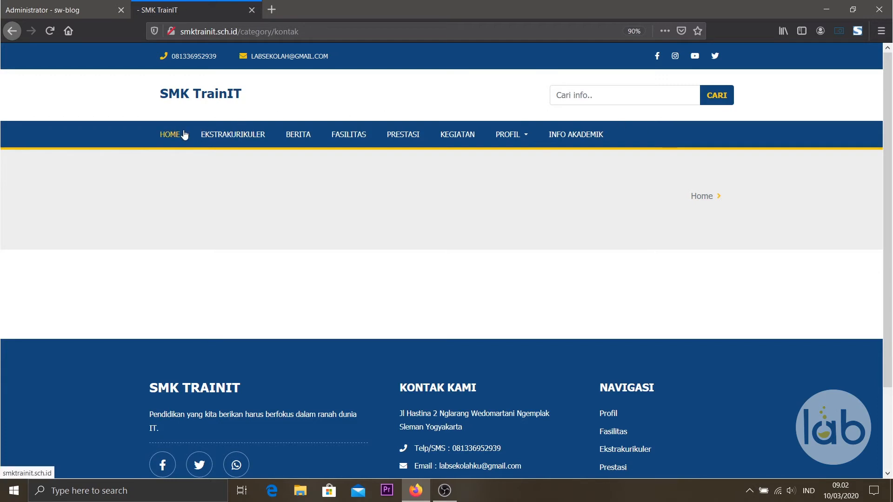
{"action": "left_click", "coordinate": [184, 135]}
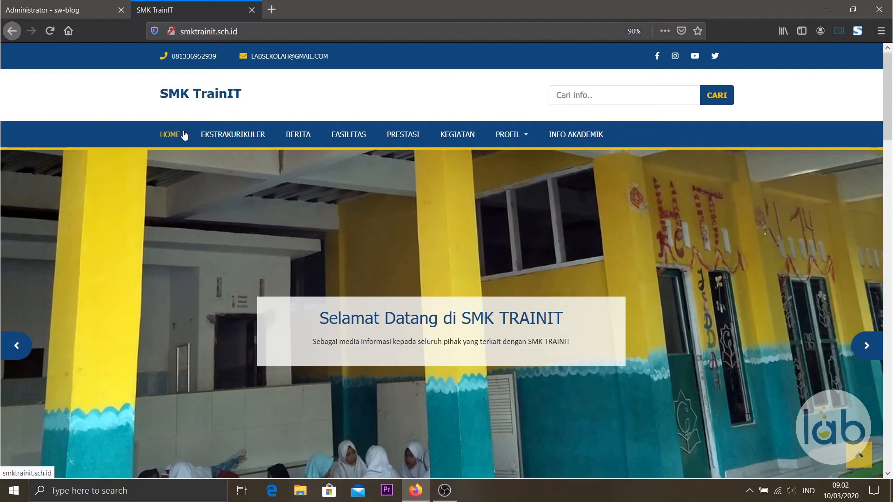
{"action": "left_click", "coordinate": [70, 6]}
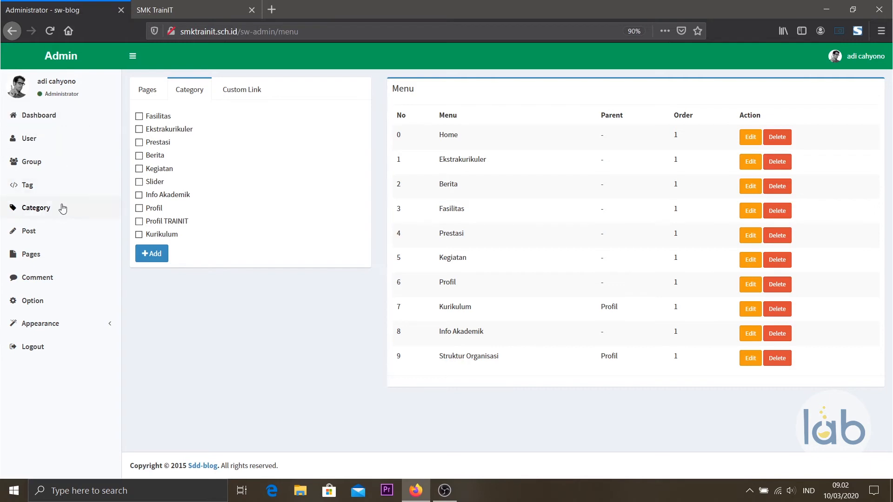
Start a new category named Kontak with SEO title 'Kontak SMK TRAINIT'.
{"action": "left_click", "coordinate": [62, 208]}
{"action": "left_click", "coordinate": [151, 442]}
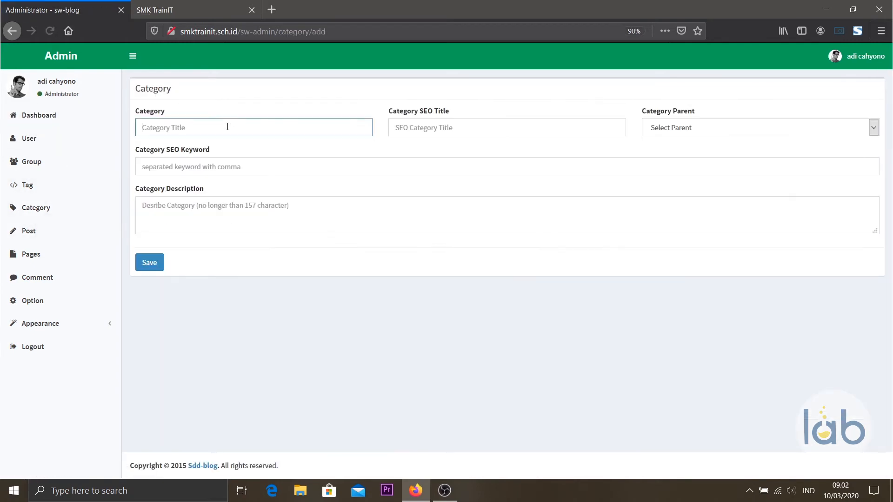
{"action": "type", "text": "Kontak"}
{"action": "left_click", "coordinate": [461, 128]}
{"action": "type", "text": "k"}
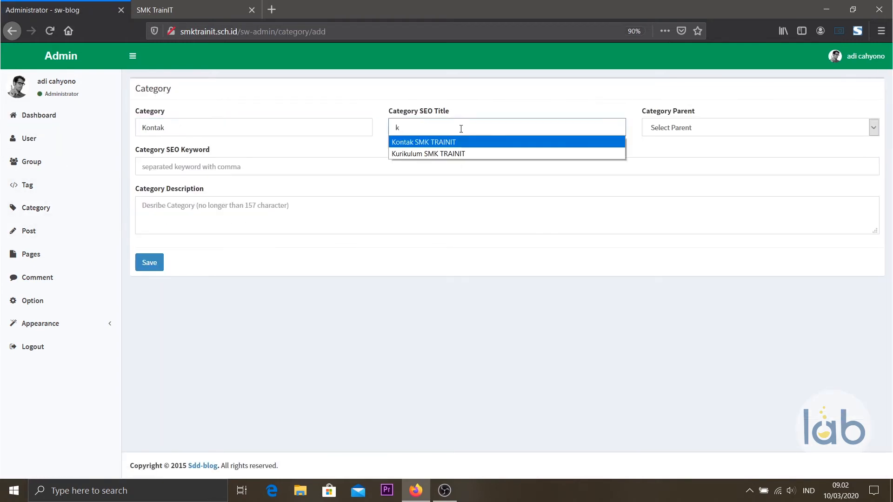
{"action": "key", "text": "Return"}
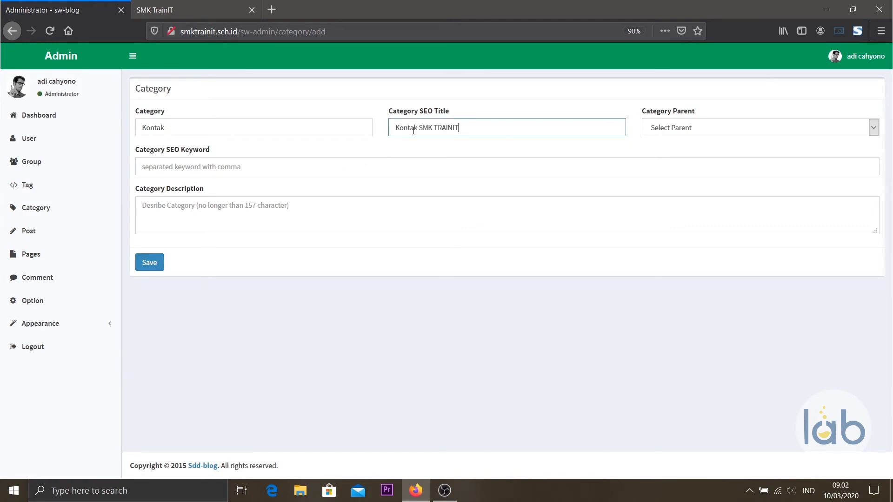
Check which entries the live site's Profil menu contains, then return to the admin.
{"action": "left_click", "coordinate": [196, 10]}
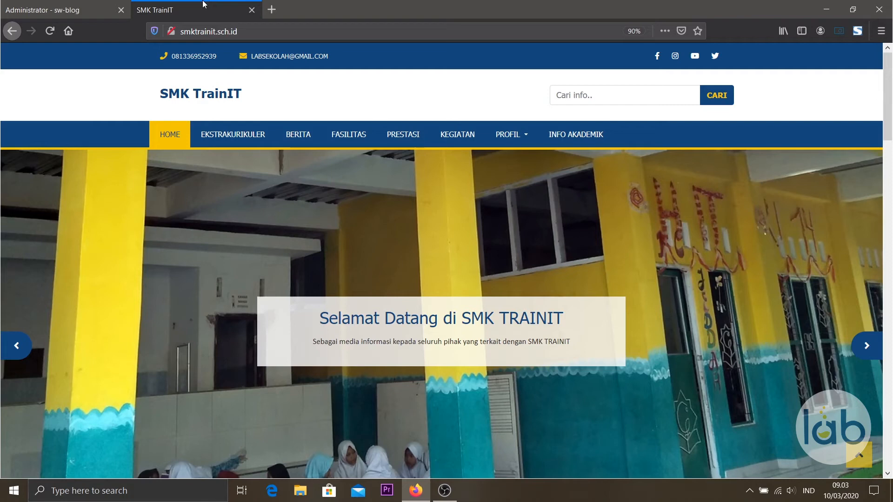
{"action": "left_click", "coordinate": [506, 138]}
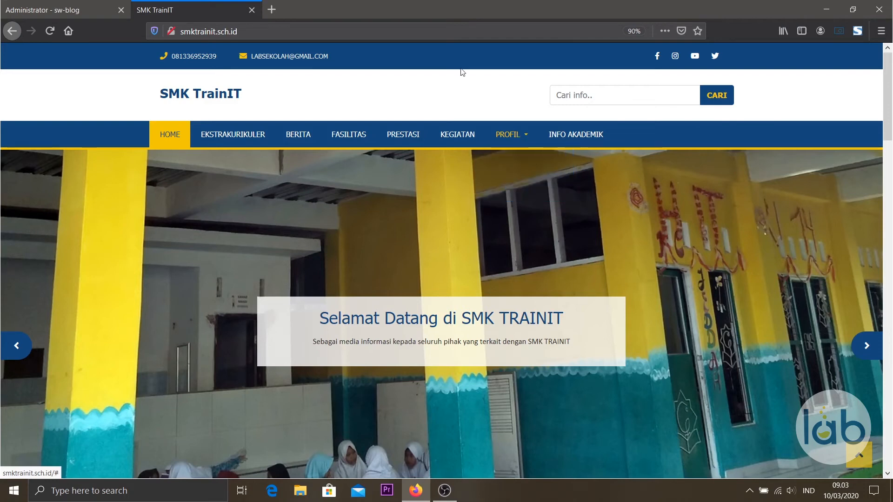
{"action": "left_click", "coordinate": [81, 5]}
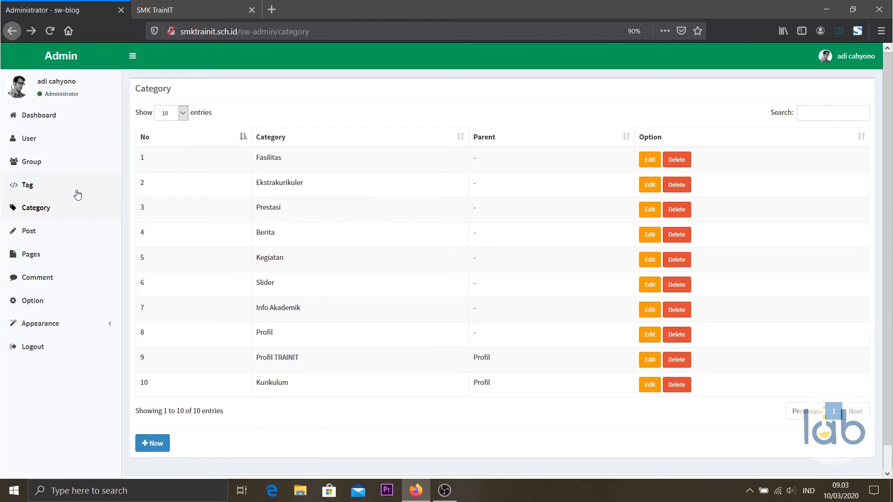
Save a new Kontak category with SEO title 'Kontak SMK TRAINIT' and parent category Profil.
{"action": "left_click", "coordinate": [76, 209]}
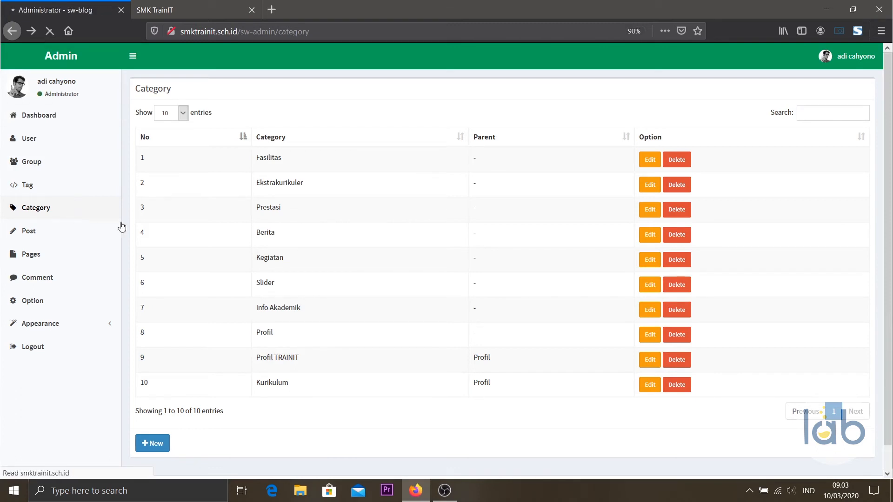
{"action": "left_click", "coordinate": [150, 448]}
{"action": "left_click", "coordinate": [225, 127]}
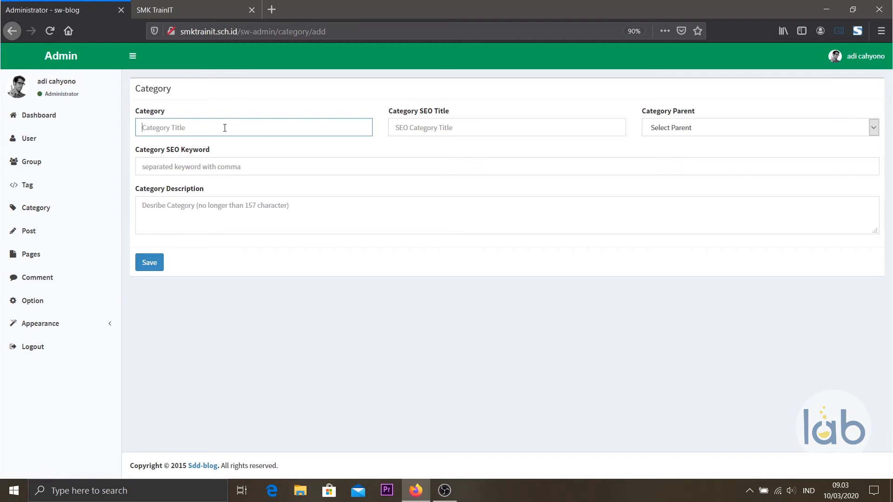
{"action": "type", "text": "Kontak"}
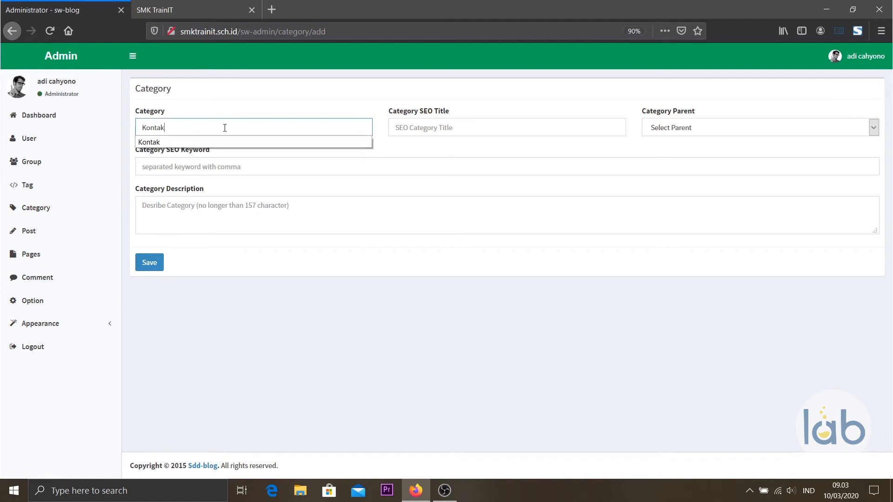
{"action": "left_click", "coordinate": [444, 127]}
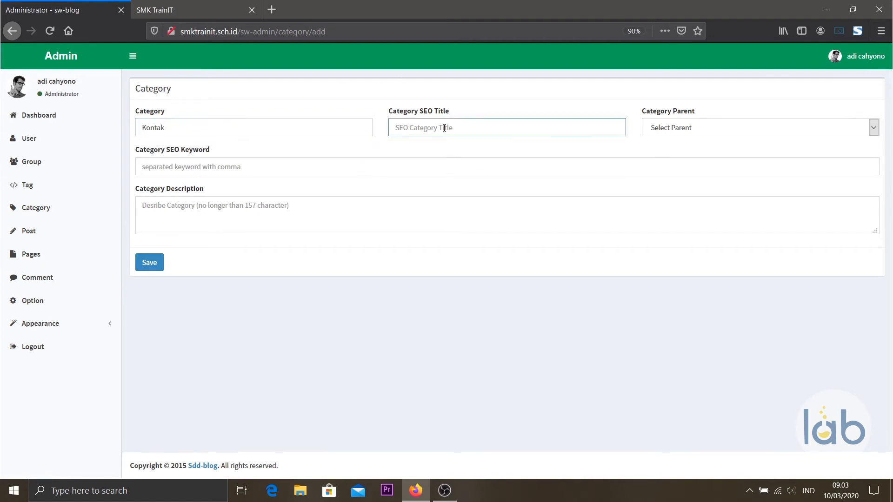
{"action": "type", "text": "K"}
{"action": "key", "text": "Down"}
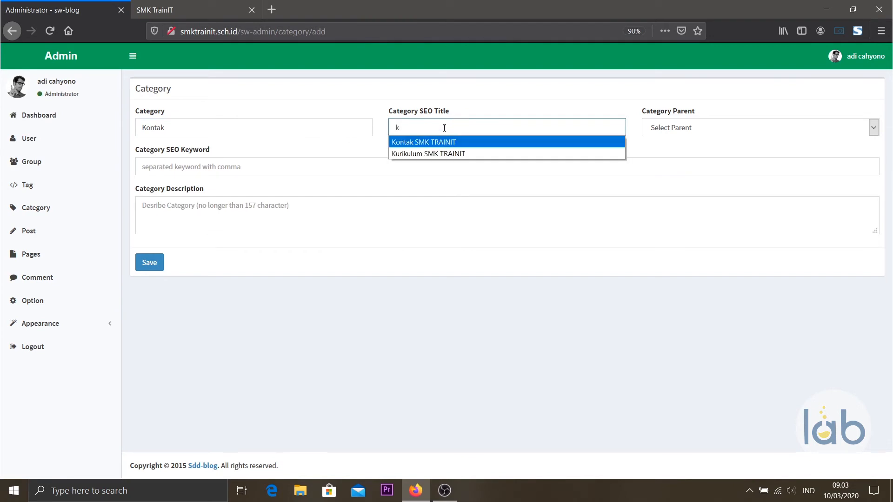
{"action": "key", "text": "Return"}
{"action": "left_click", "coordinate": [804, 134]}
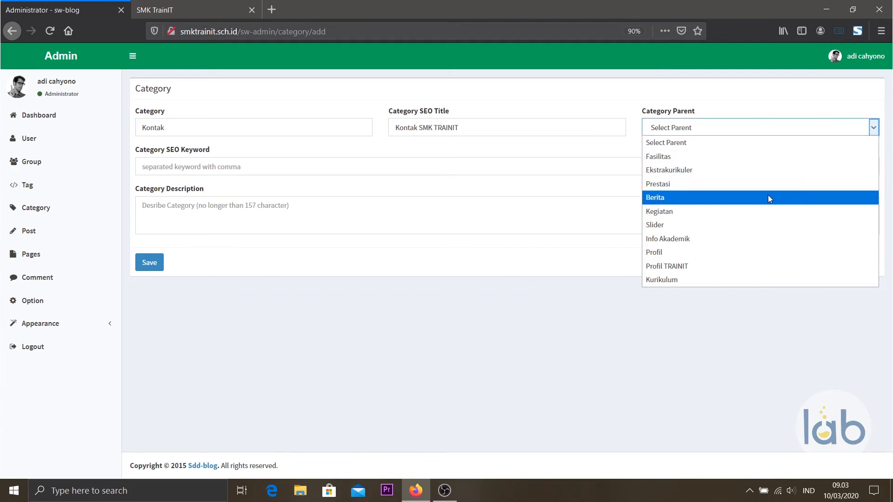
{"action": "left_click", "coordinate": [737, 258]}
{"action": "left_click", "coordinate": [155, 265]}
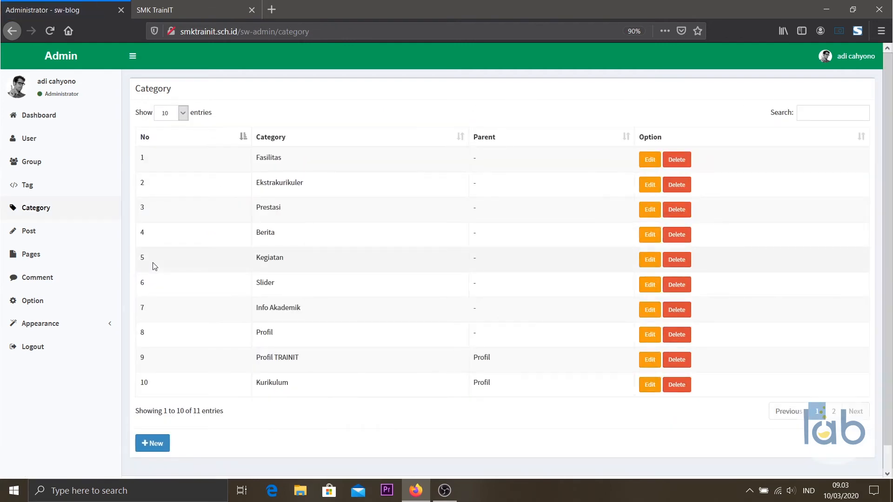
Add the Kontak category to the site menu from the Category list.
{"action": "left_click", "coordinate": [66, 329]}
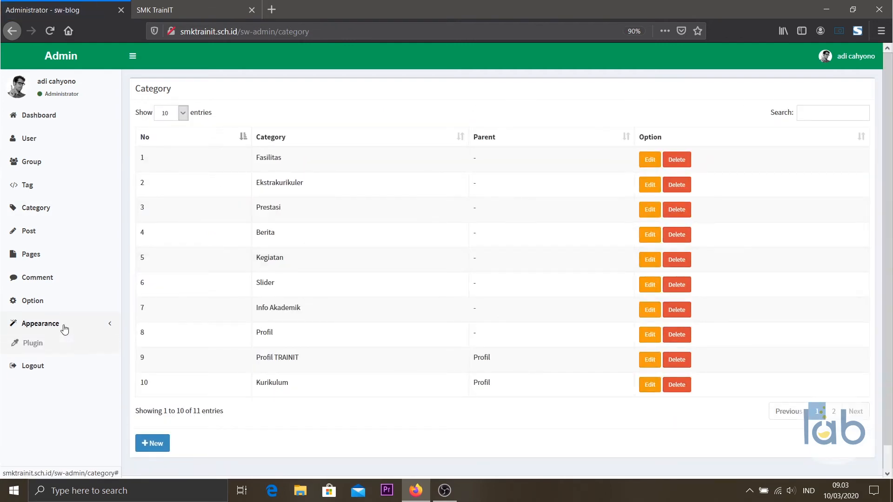
{"action": "left_click", "coordinate": [27, 363]}
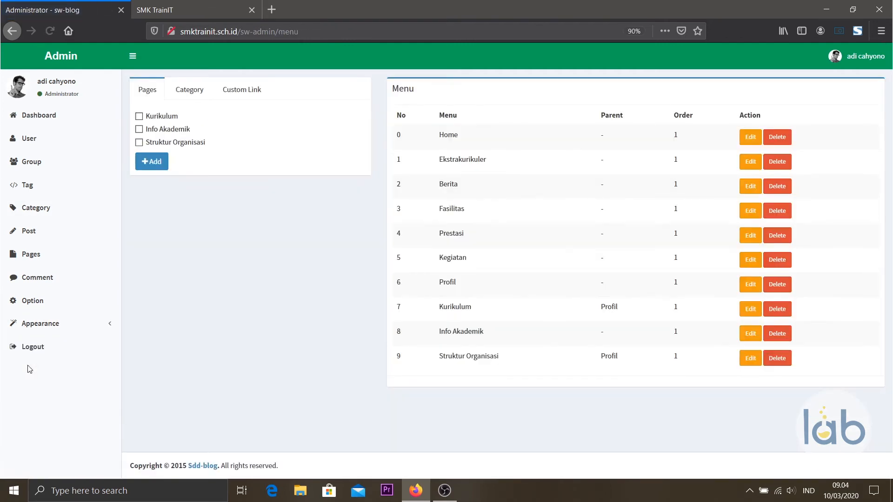
{"action": "left_click", "coordinate": [203, 92]}
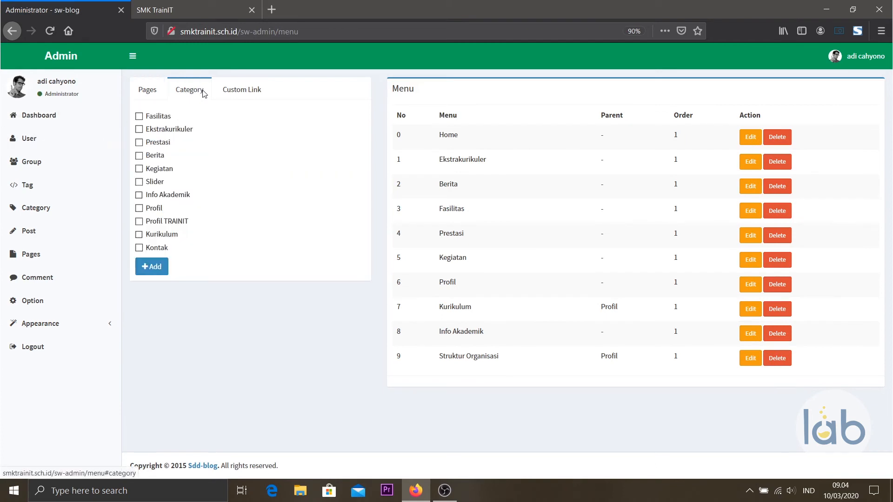
{"action": "left_click", "coordinate": [154, 251]}
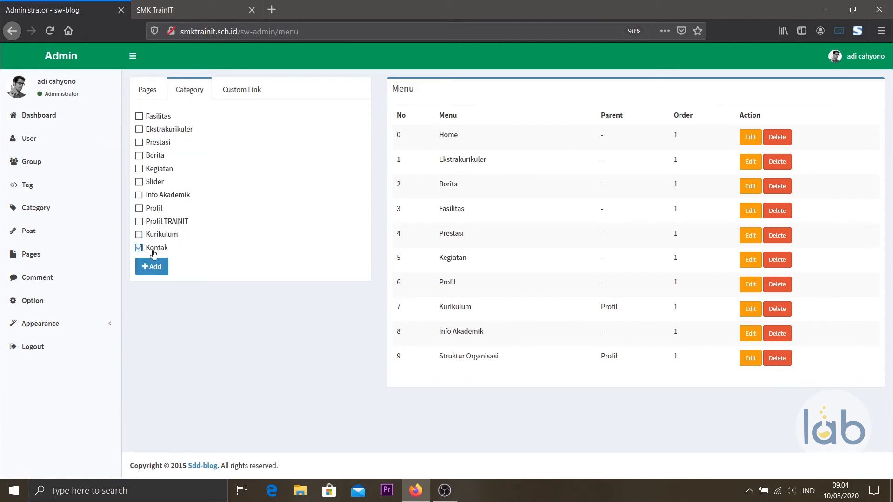
{"action": "left_click", "coordinate": [157, 268]}
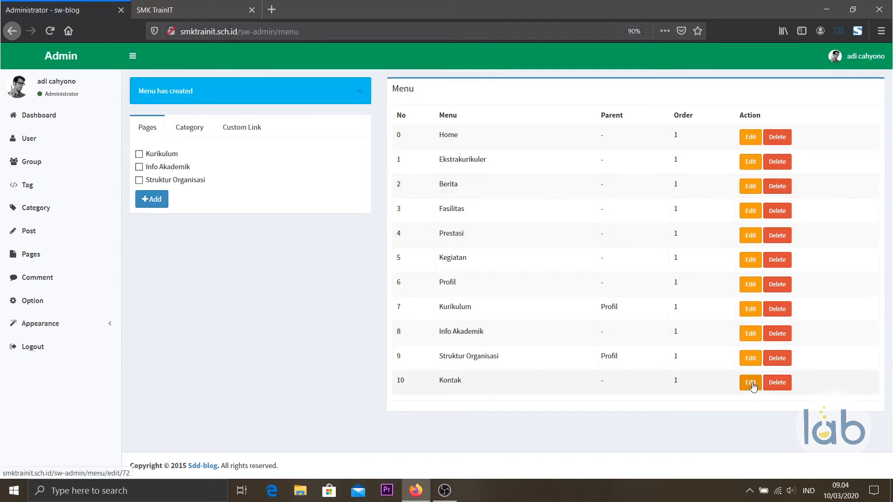
Set Profil as the menu parent of the new Kontak entry and save it.
{"action": "left_click", "coordinate": [751, 384]}
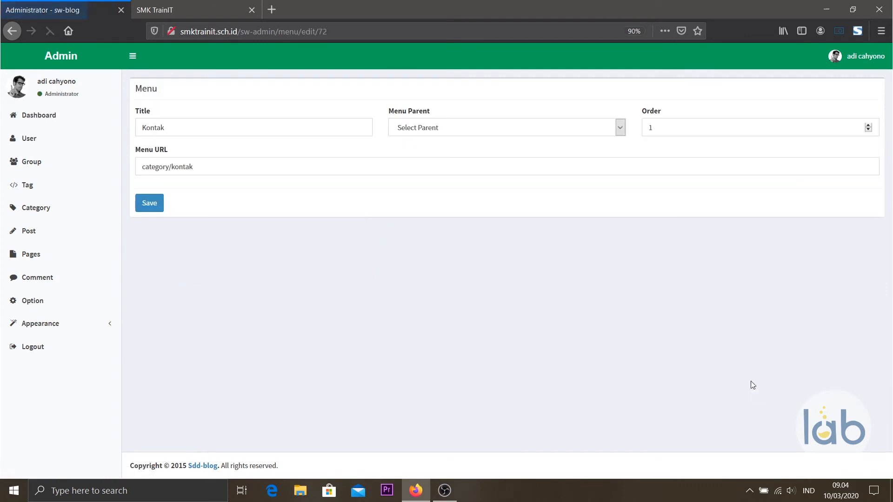
{"action": "left_click", "coordinate": [434, 128]}
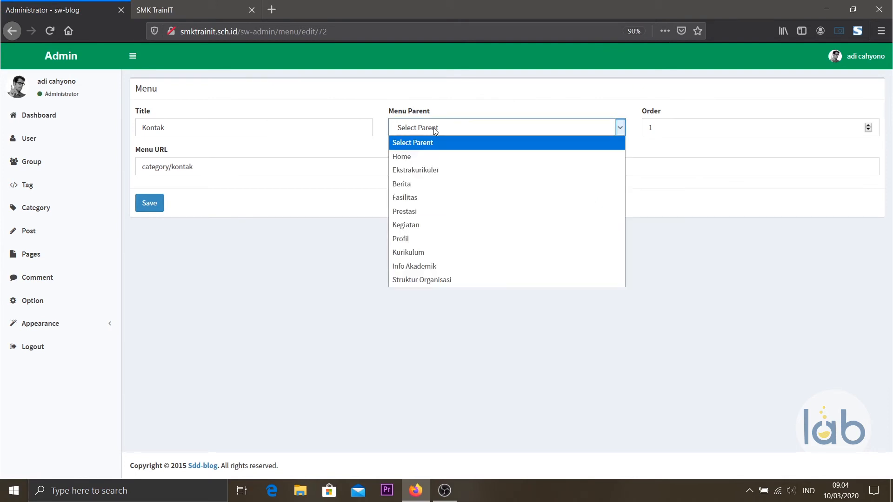
{"action": "left_click", "coordinate": [434, 240]}
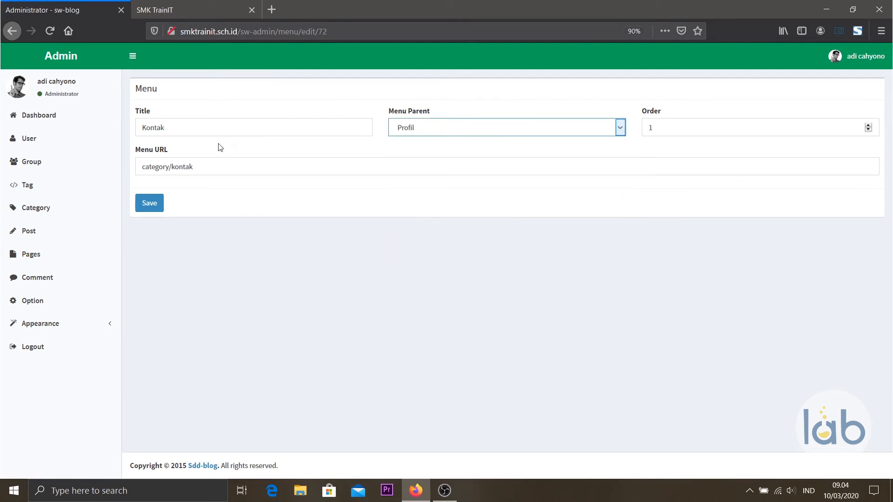
{"action": "left_click", "coordinate": [149, 203]}
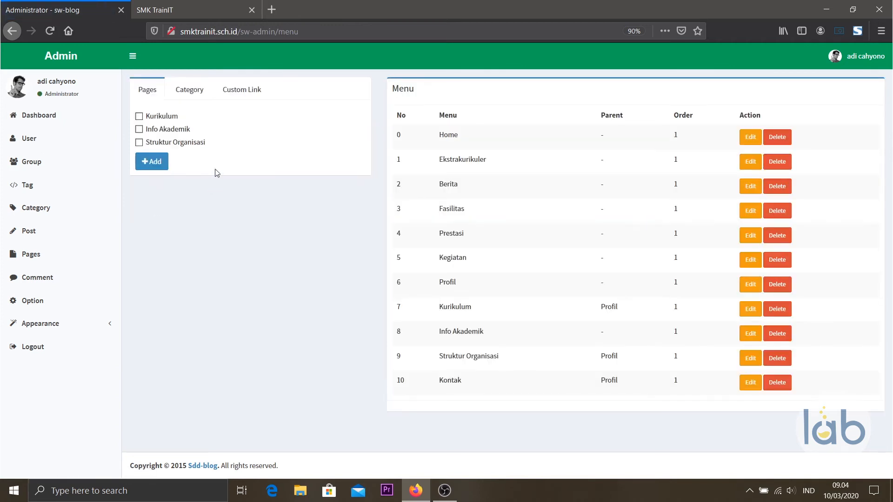
Reload SMK TrainIT, open Kontak from the Profil menu, then show the admin's Post list.
{"action": "left_click", "coordinate": [188, 3]}
{"action": "left_click", "coordinate": [49, 31]}
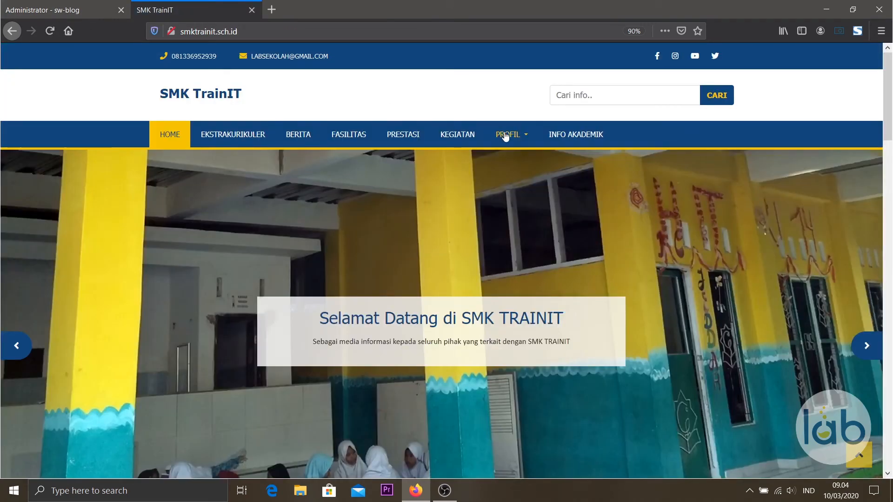
{"action": "left_click", "coordinate": [506, 135]}
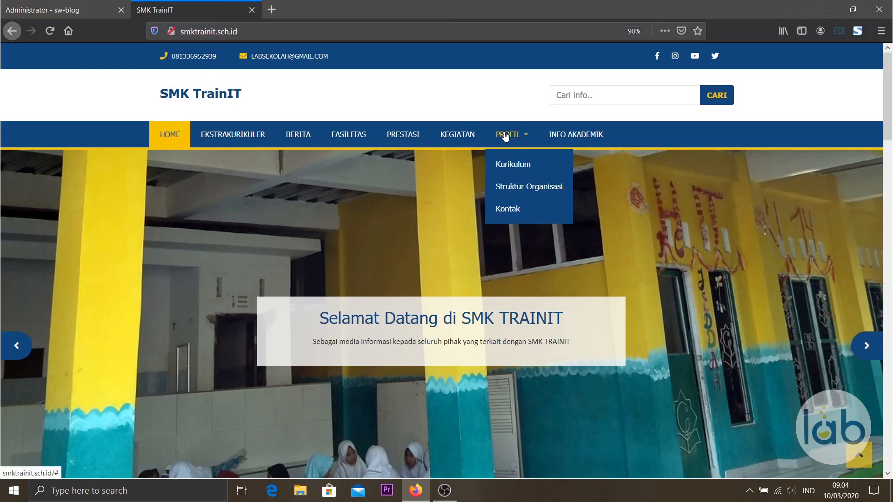
{"action": "left_click", "coordinate": [512, 209]}
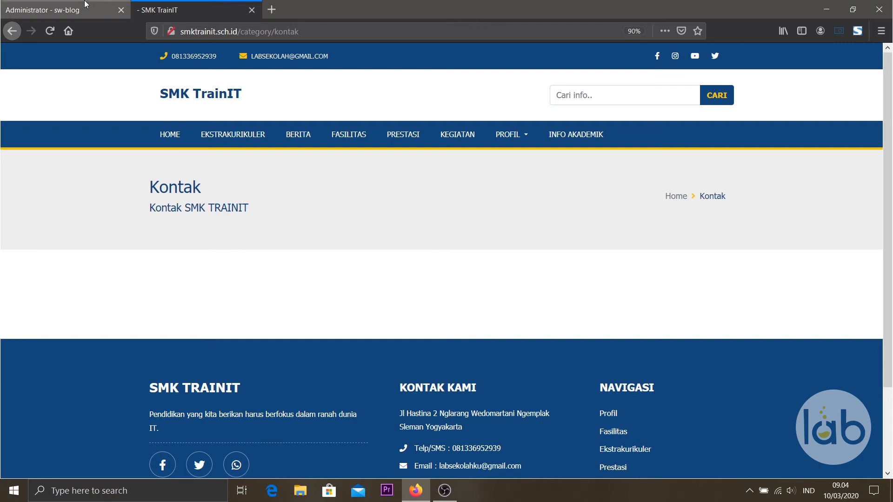
{"action": "left_click", "coordinate": [65, 10]}
{"action": "left_click", "coordinate": [57, 233]}
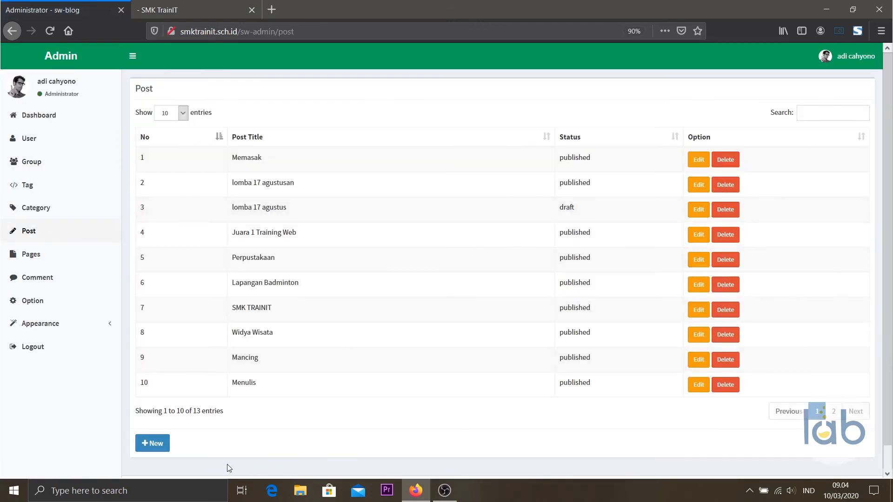
{"action": "left_click", "coordinate": [145, 444]}
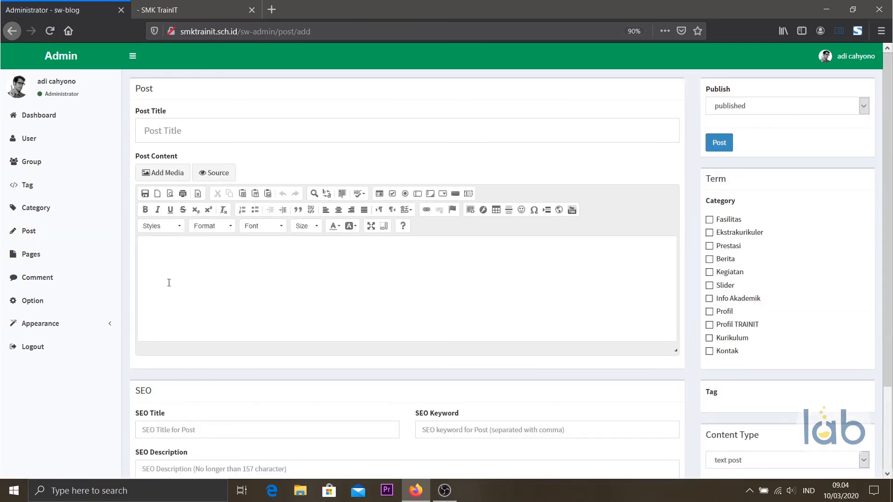
{"action": "left_click", "coordinate": [181, 130]}
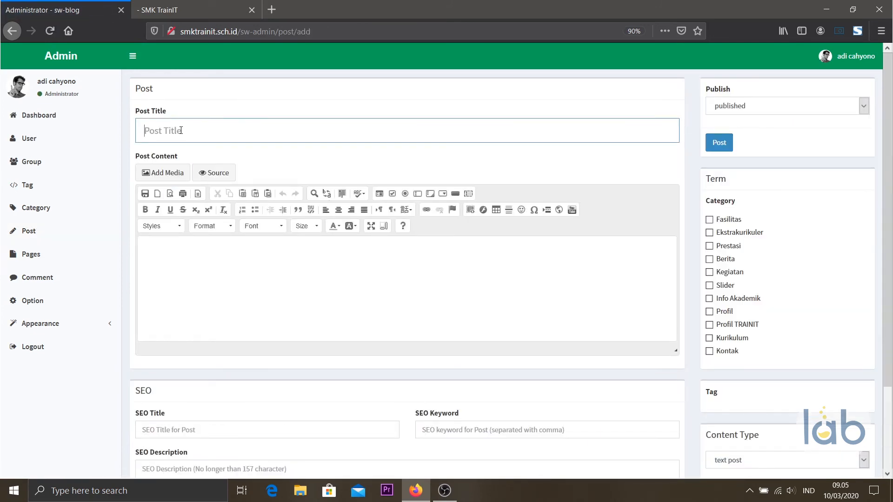
{"action": "type", "text": "Intagram"}
{"action": "left_click", "coordinate": [158, 132]}
{"action": "type", "text": "s"}
{"action": "left_click", "coordinate": [206, 265]}
{"action": "type", "text": "www"}
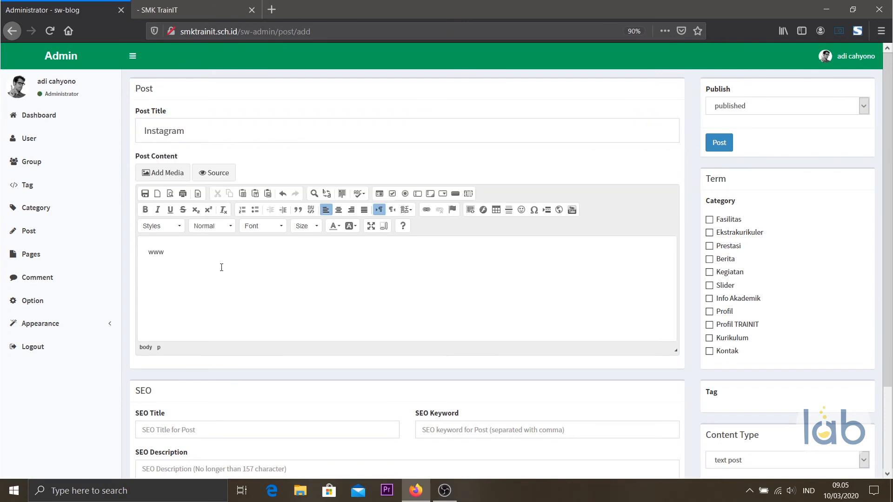
{"action": "type", "text": ".instagram.com/labsekolah"}
File the post under the Kontak category with content type image post.
{"action": "left_click", "coordinate": [709, 351]}
{"action": "scroll", "coordinate": [710, 356], "scroll_direction": "down", "scroll_amount": 3}
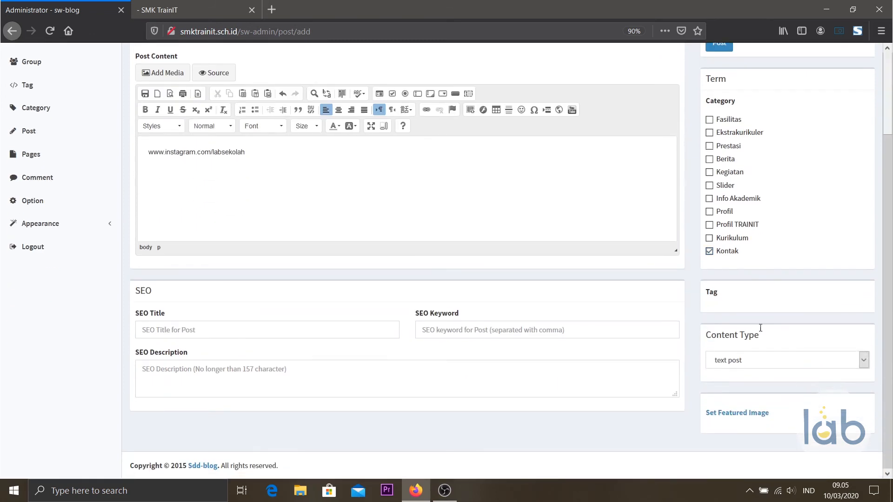
{"action": "left_click", "coordinate": [768, 365]}
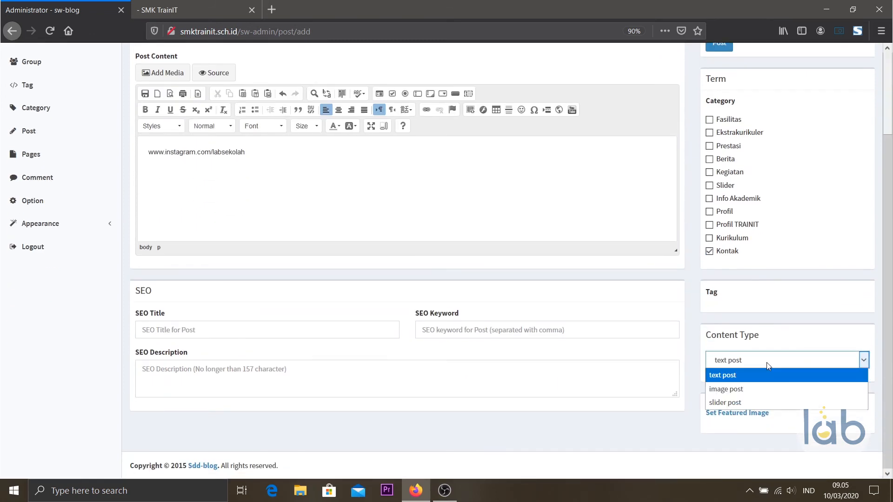
{"action": "left_click", "coordinate": [757, 389]}
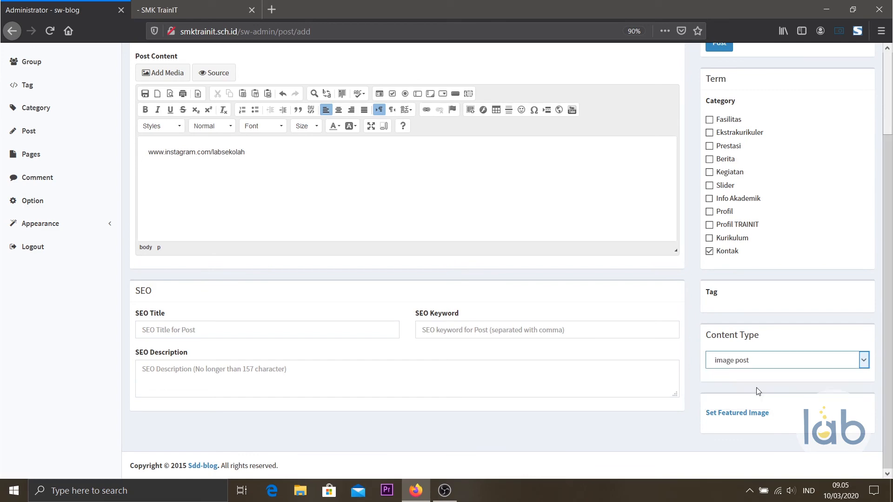
{"action": "left_click", "coordinate": [752, 412]}
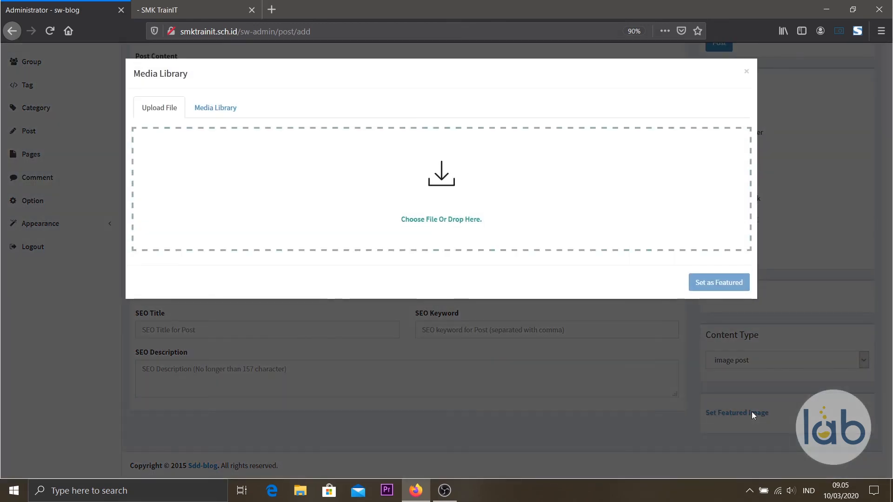
Set dashboard_full_3 at Original Size as featured image, captioned 'ini caption instagram'.
{"action": "left_click", "coordinate": [220, 114]}
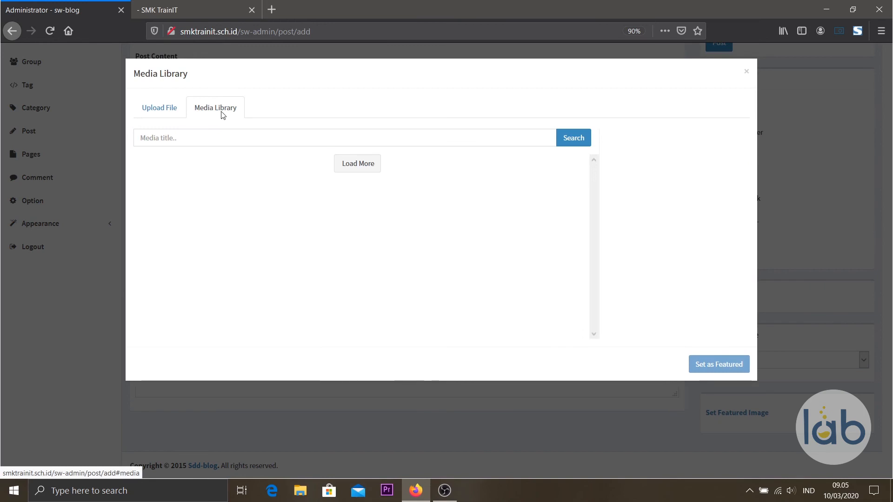
{"action": "left_click", "coordinate": [210, 206]}
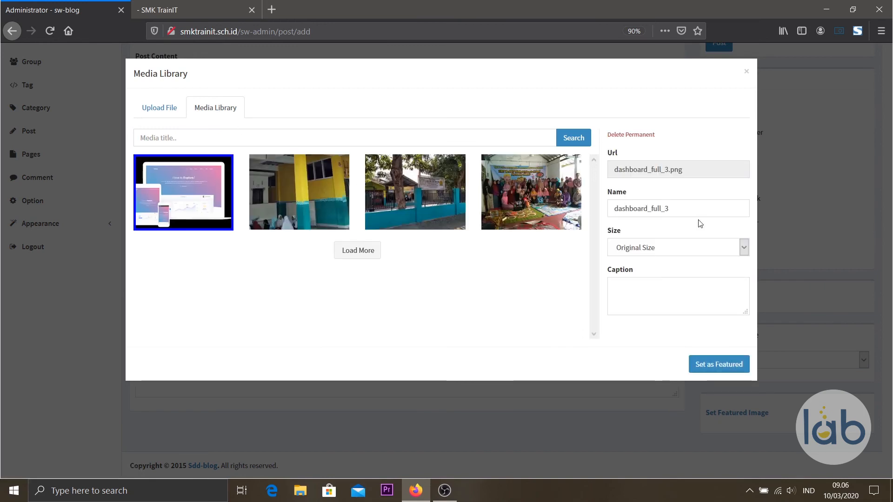
{"action": "left_click", "coordinate": [714, 250]}
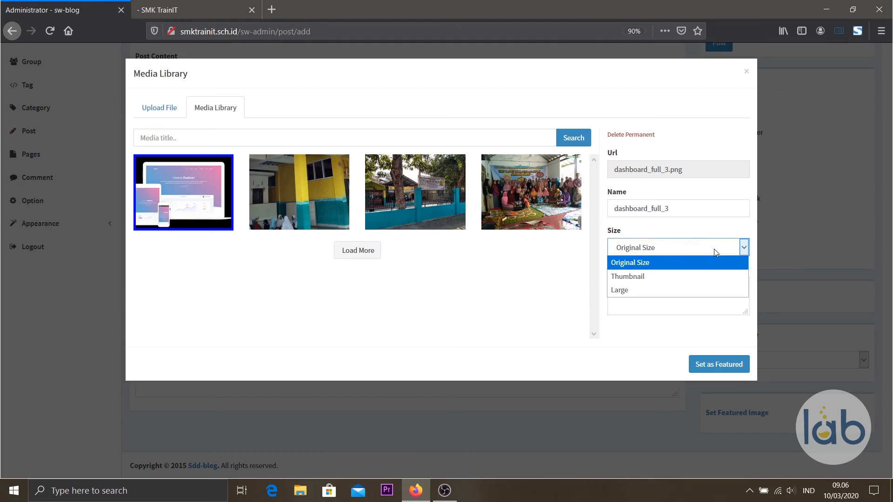
{"action": "left_click", "coordinate": [710, 266]}
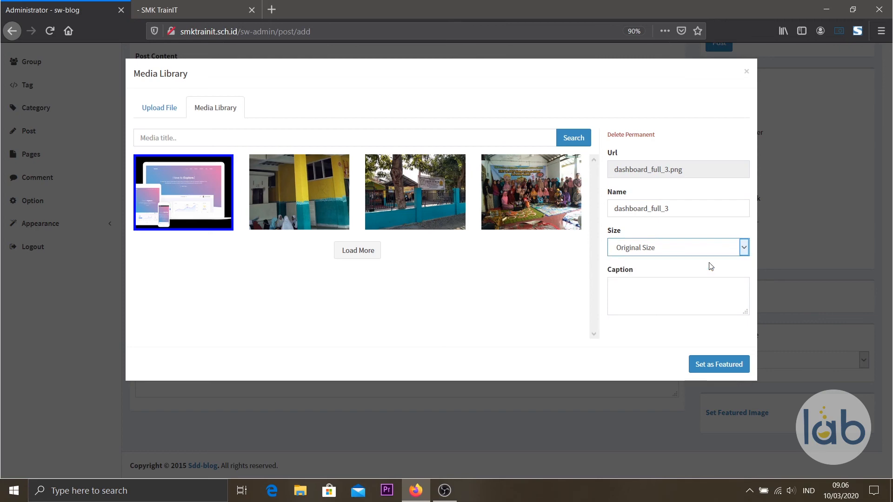
{"action": "left_click", "coordinate": [697, 307]}
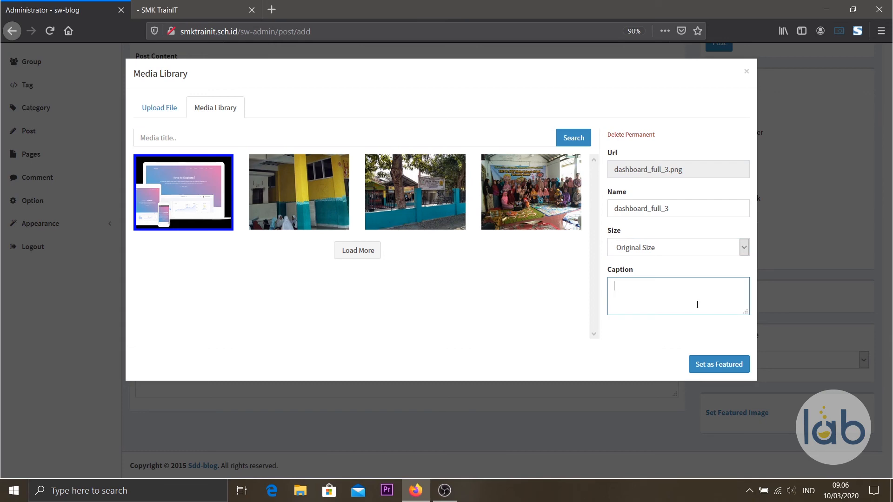
{"action": "type", "text": "ini caption instagram"}
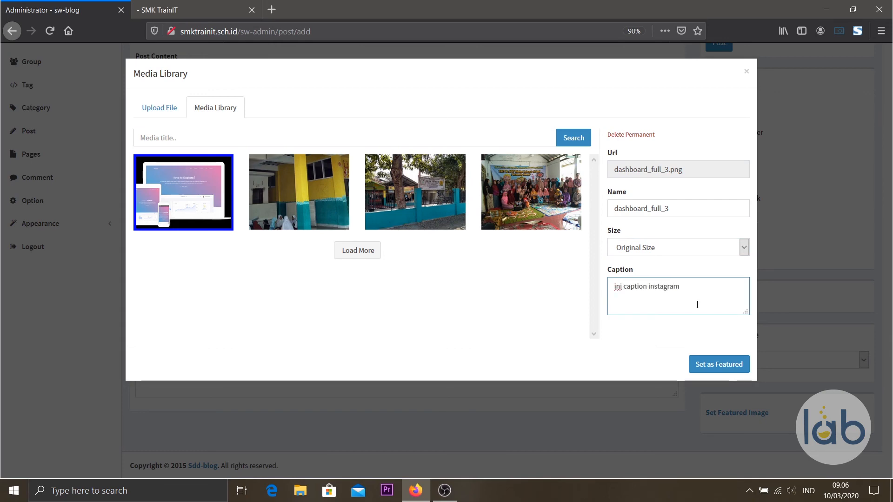
{"action": "left_click", "coordinate": [730, 366]}
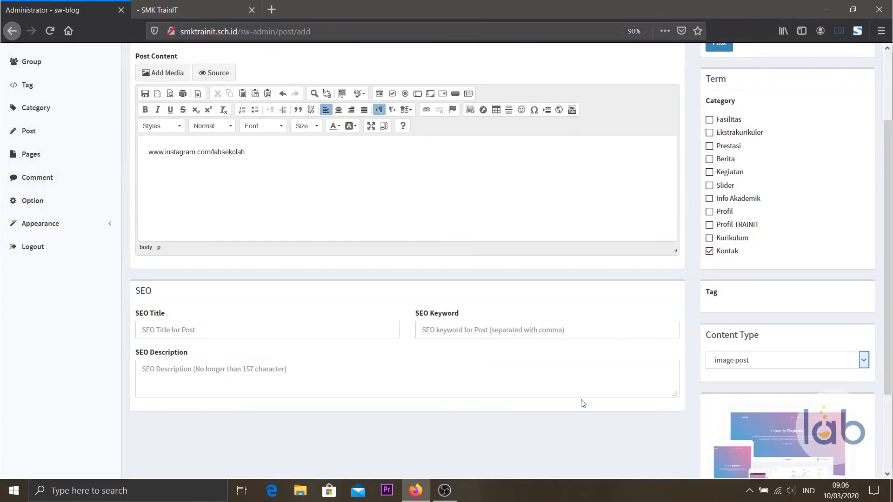
Publish the Instagram post.
{"action": "scroll", "coordinate": [590, 405], "scroll_direction": "down", "scroll_amount": 2}
{"action": "scroll", "coordinate": [839, 436], "scroll_direction": "up", "scroll_amount": 3}
{"action": "scroll", "coordinate": [839, 435], "scroll_direction": "up", "scroll_amount": 2}
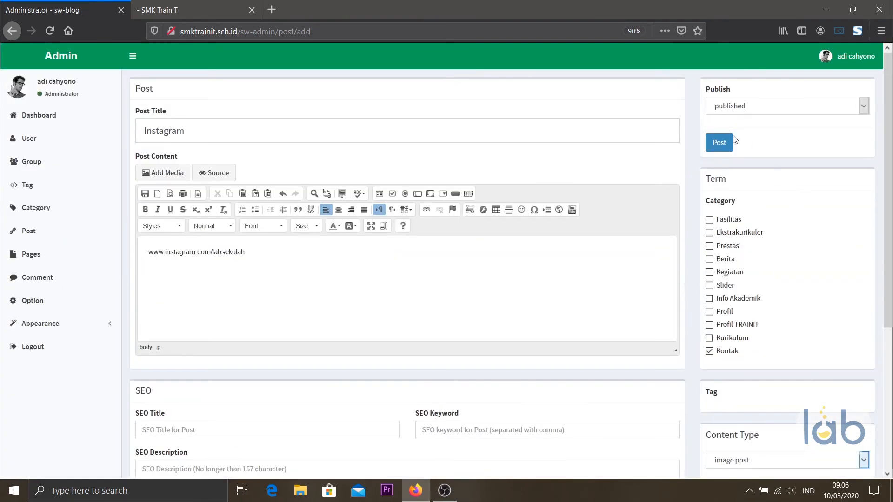
{"action": "left_click", "coordinate": [719, 143]}
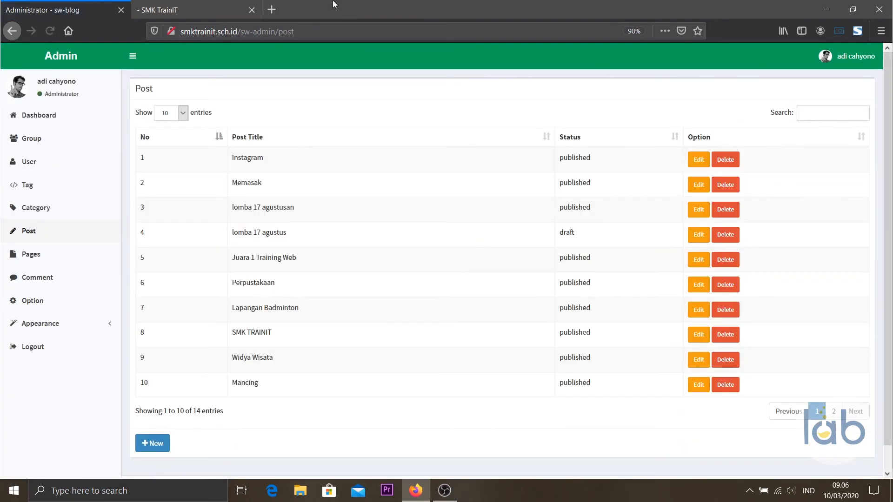
Reload the SMK TrainIT Kontak page to show the new Instagram post.
{"action": "left_click", "coordinate": [200, 9]}
{"action": "left_click", "coordinate": [49, 34]}
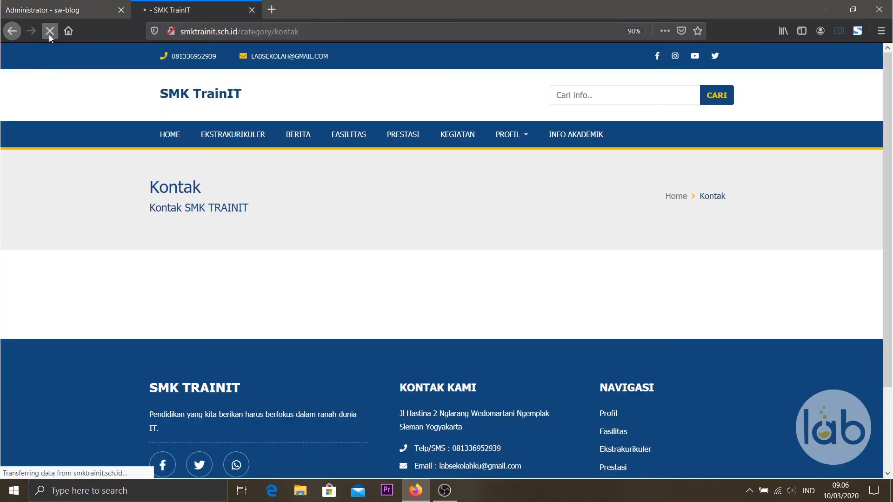
{"action": "scroll", "coordinate": [517, 325], "scroll_direction": "down", "scroll_amount": 5}
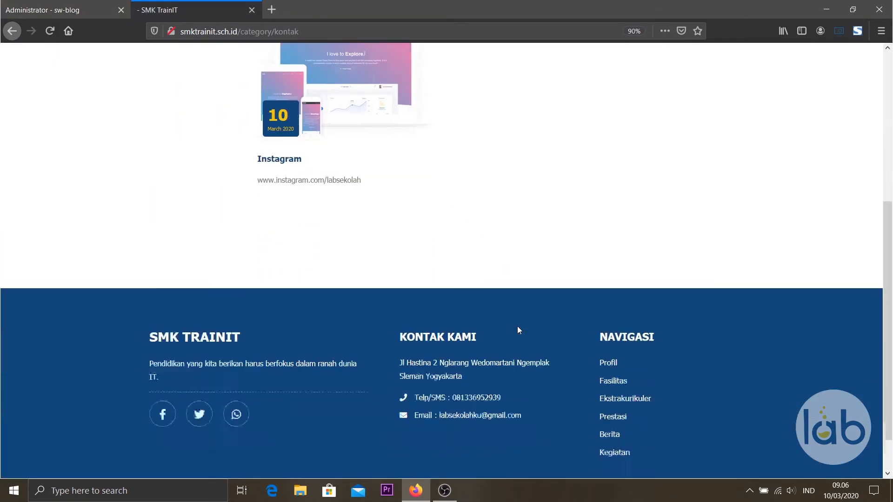
{"action": "scroll", "coordinate": [517, 325], "scroll_direction": "up", "scroll_amount": 5}
{"action": "scroll", "coordinate": [519, 329], "scroll_direction": "up", "scroll_amount": 1}
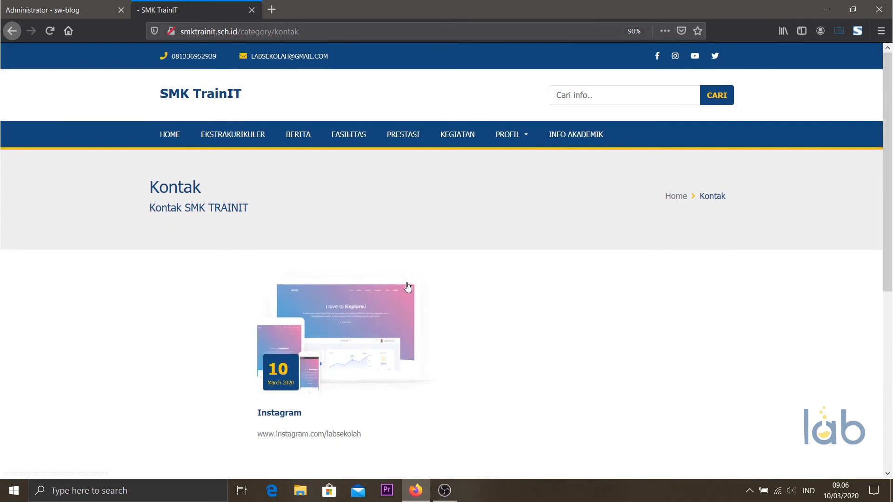
View the Instagram post's own page, then go back to the Kontak page.
{"action": "left_click", "coordinate": [343, 325]}
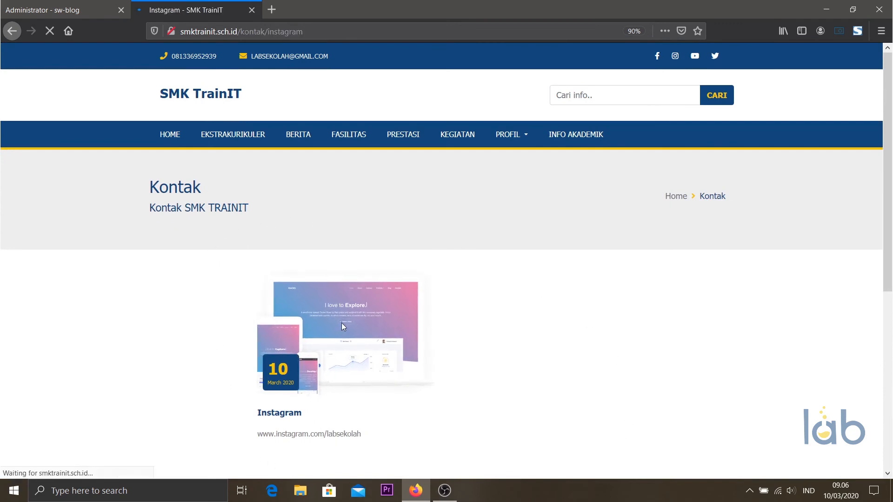
{"action": "scroll", "coordinate": [342, 325], "scroll_direction": "down", "scroll_amount": 3}
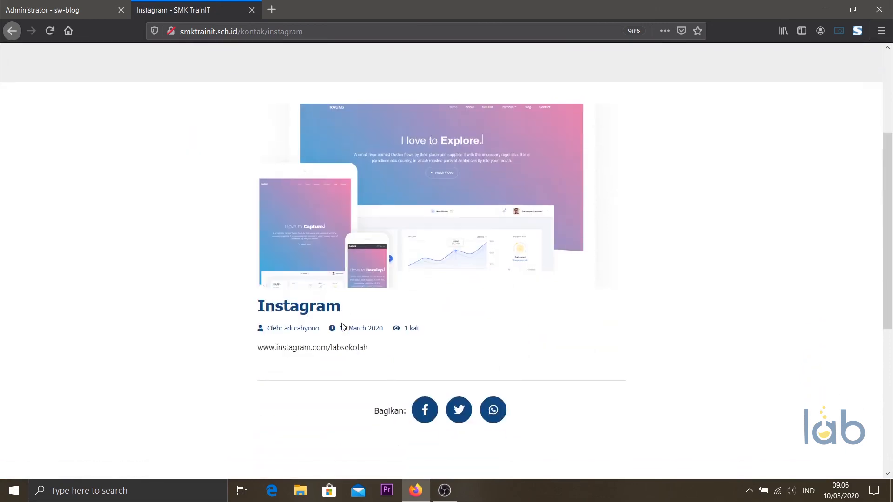
{"action": "scroll", "coordinate": [343, 328], "scroll_direction": "up", "scroll_amount": 3}
{"action": "scroll", "coordinate": [344, 330], "scroll_direction": "down", "scroll_amount": 3}
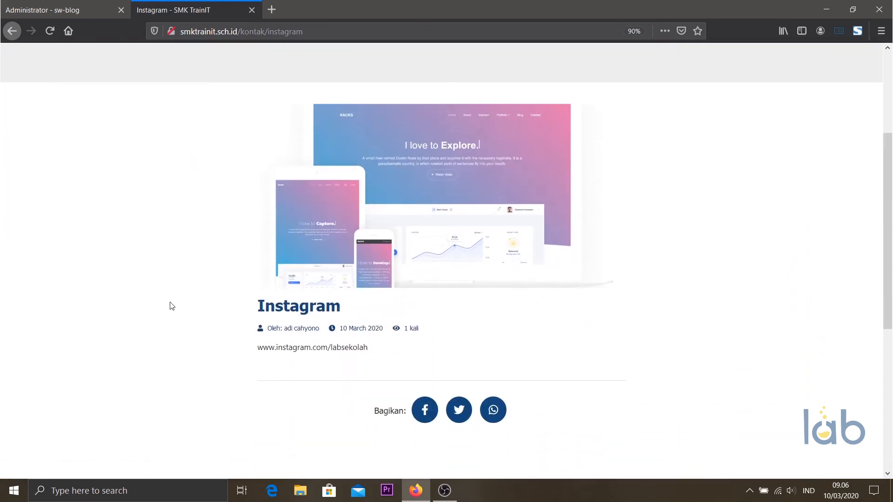
{"action": "key", "text": "alt+Left"}
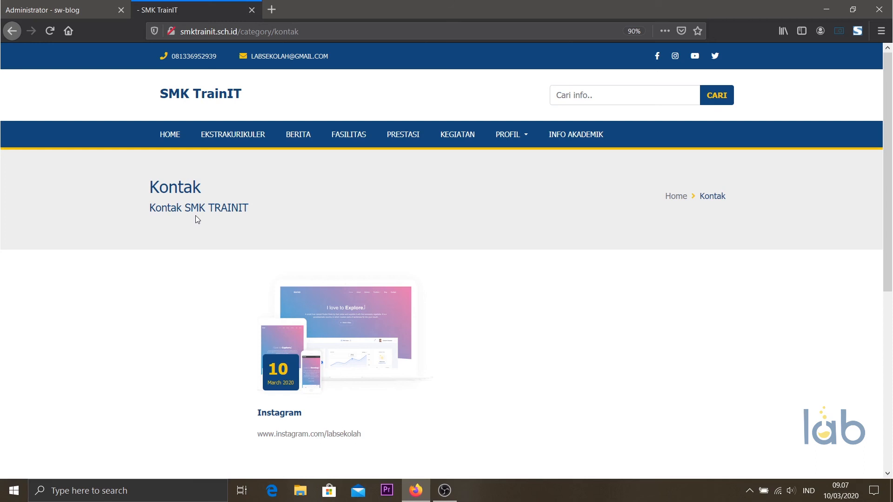
Open the SMK TrainIT home page and check Galeri / Dokumentasi for the Instagram card under KONTAK.
{"action": "left_click", "coordinate": [177, 140]}
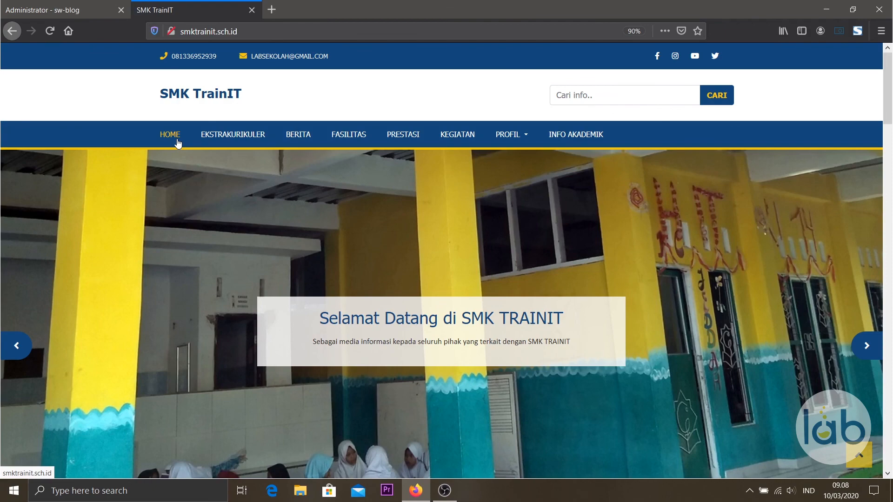
{"action": "scroll", "coordinate": [175, 147], "scroll_direction": "down", "scroll_amount": 5}
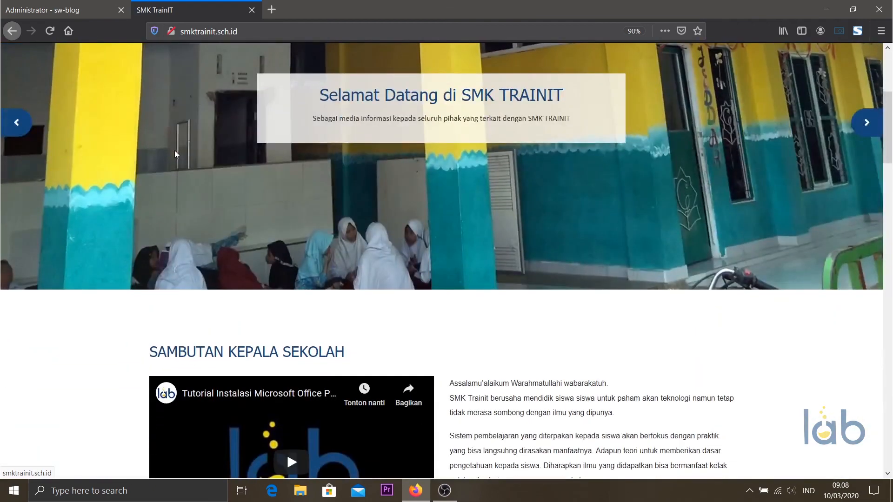
{"action": "scroll", "coordinate": [213, 191], "scroll_direction": "down", "scroll_amount": 15}
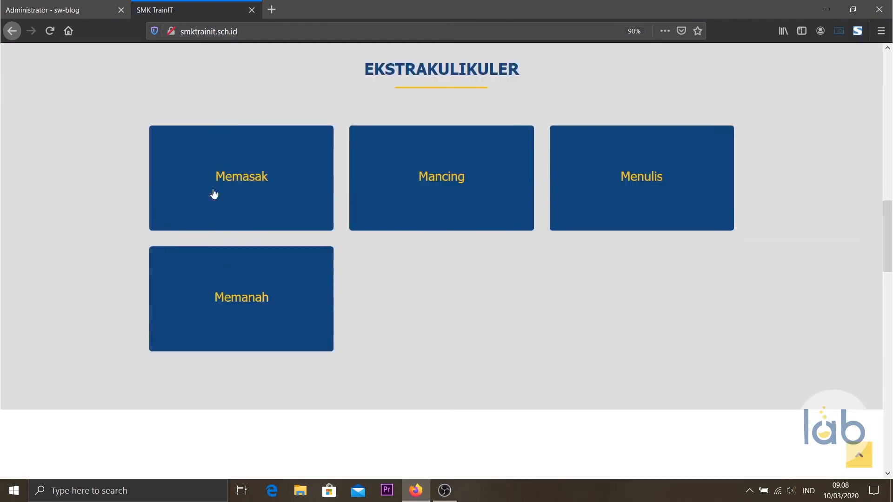
{"action": "scroll", "coordinate": [214, 192], "scroll_direction": "down", "scroll_amount": 8}
{"action": "scroll", "coordinate": [213, 192], "scroll_direction": "up", "scroll_amount": 1}
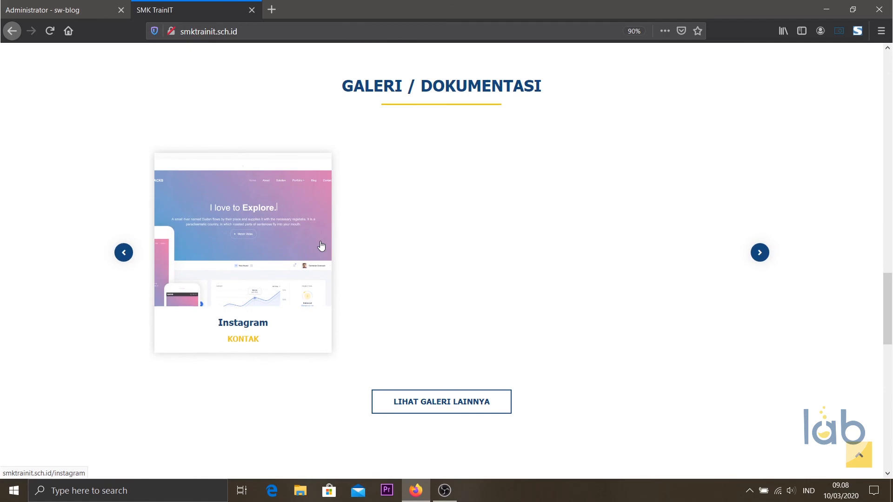
{"action": "scroll", "coordinate": [321, 246], "scroll_direction": "up", "scroll_amount": 5}
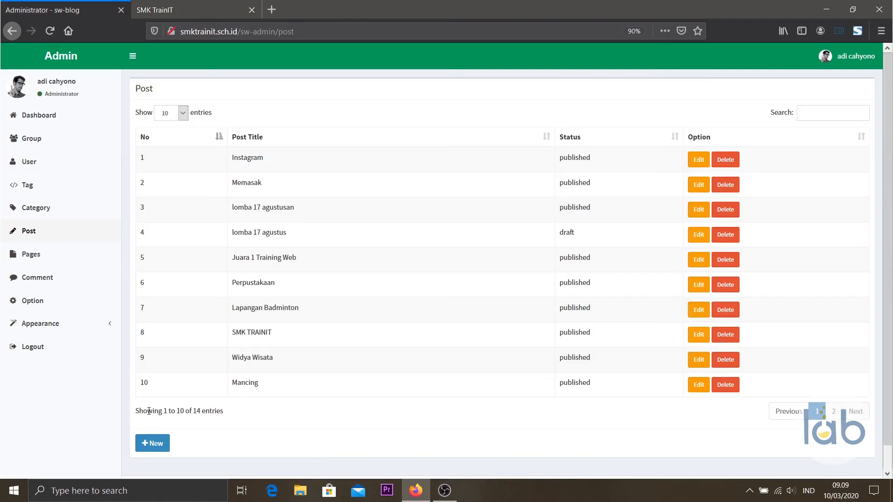